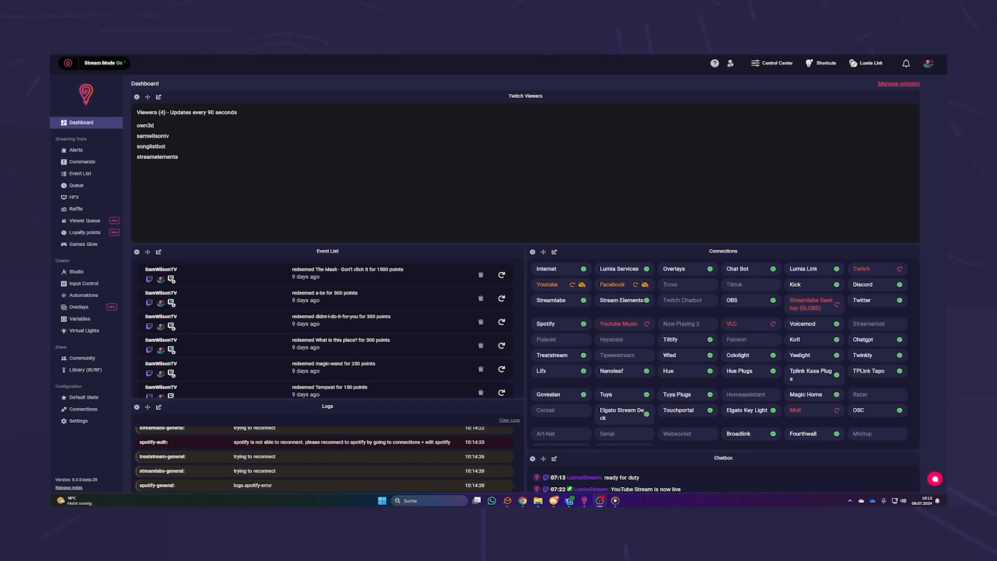
# Open the loyalty points settings and enable loyalty points, keeping the currency name Tutorial Points
pyautogui.click(99, 235)
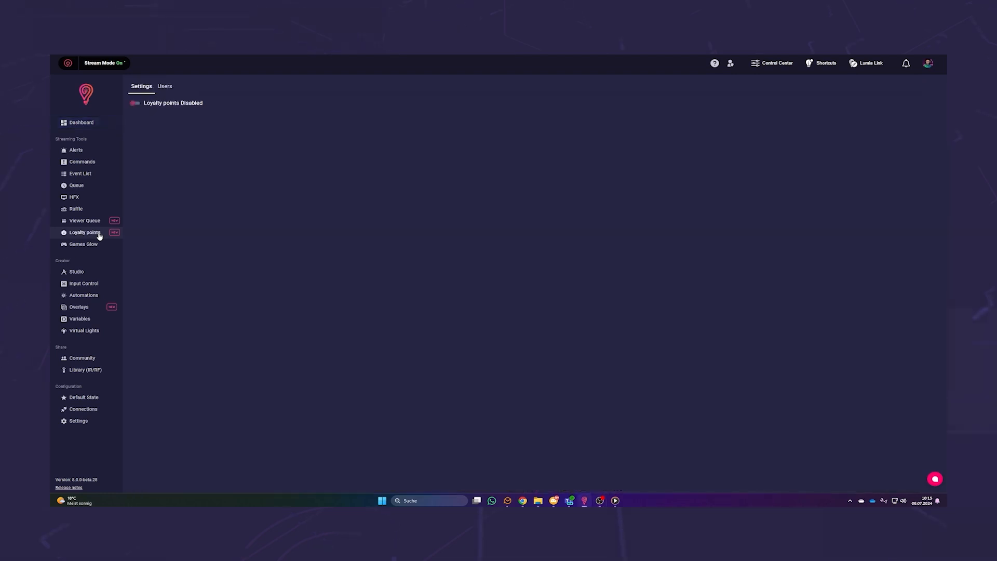
pyautogui.click(135, 104)
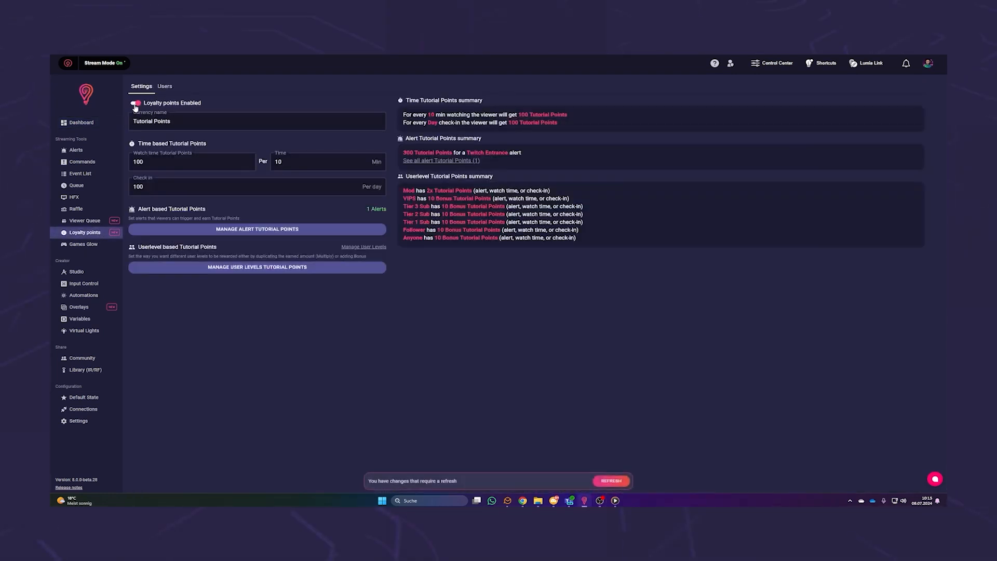
pyautogui.click(154, 126)
pyautogui.click(177, 141)
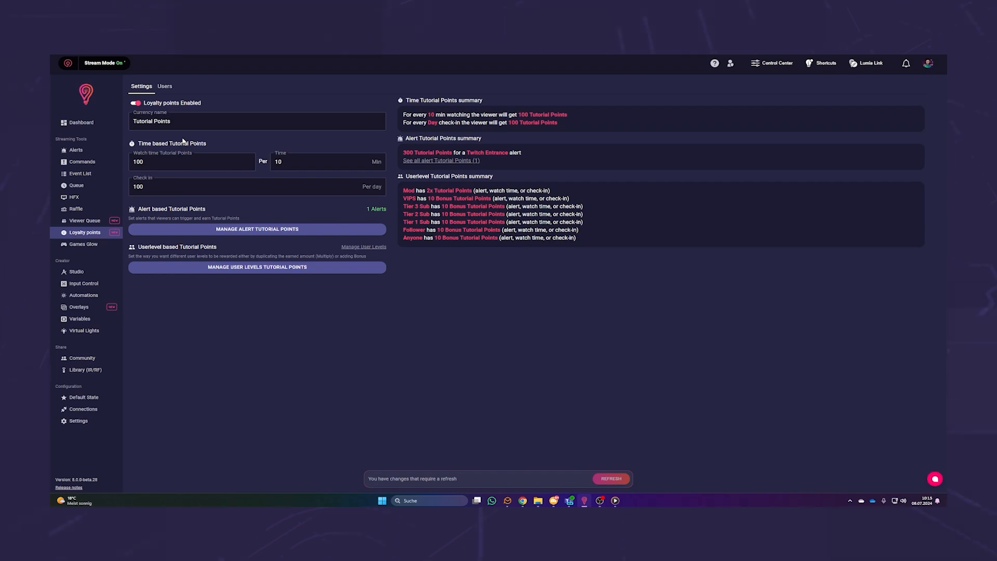
pyautogui.click(203, 123)
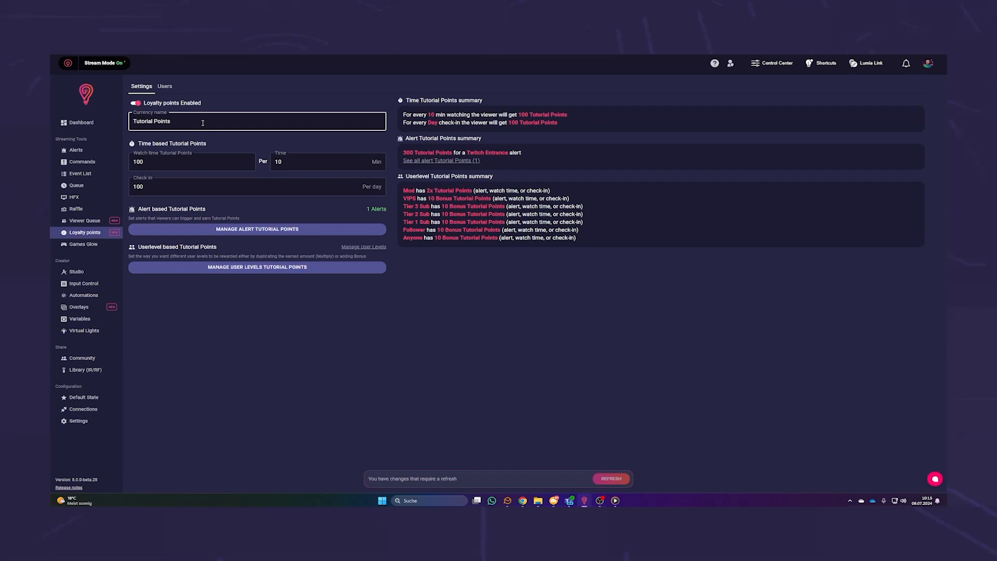
pyautogui.click(207, 136)
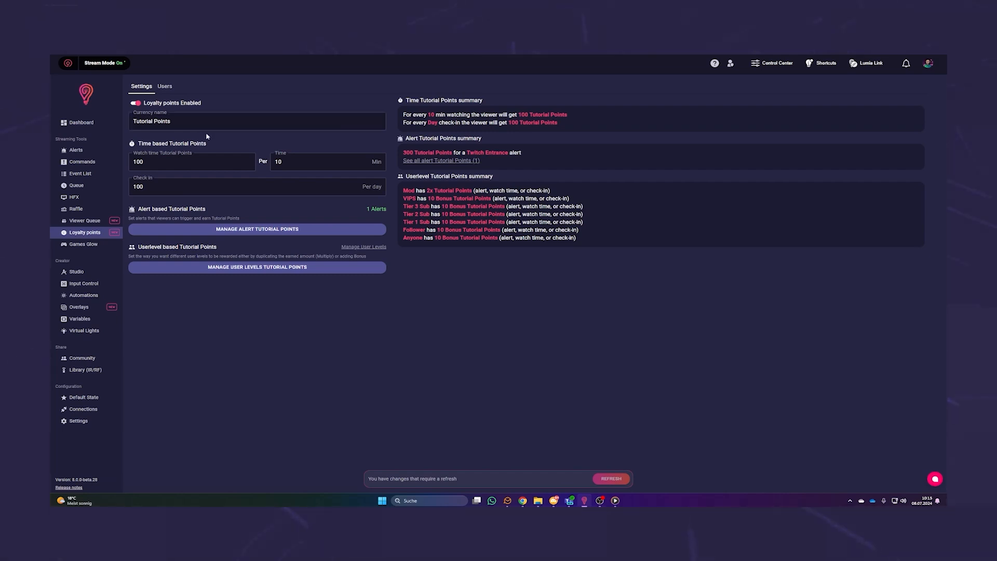
# Set the watch time reward to 125 points per 2 minutes
pyautogui.click(208, 157)
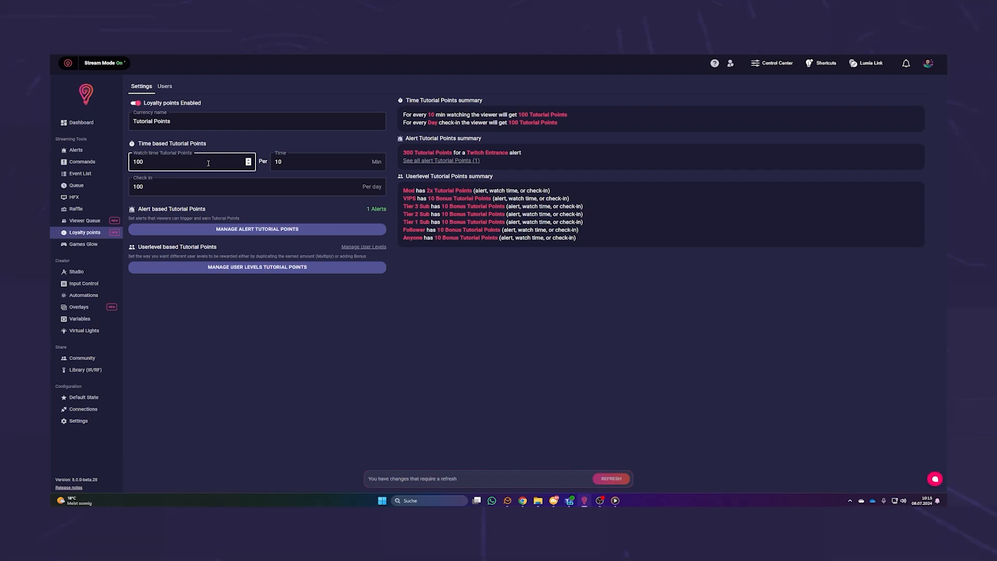
pyautogui.moveTo(147, 163); pyautogui.dragTo(124, 166)
pyautogui.write('125')
pyautogui.press('Tab')
pyautogui.write('2')
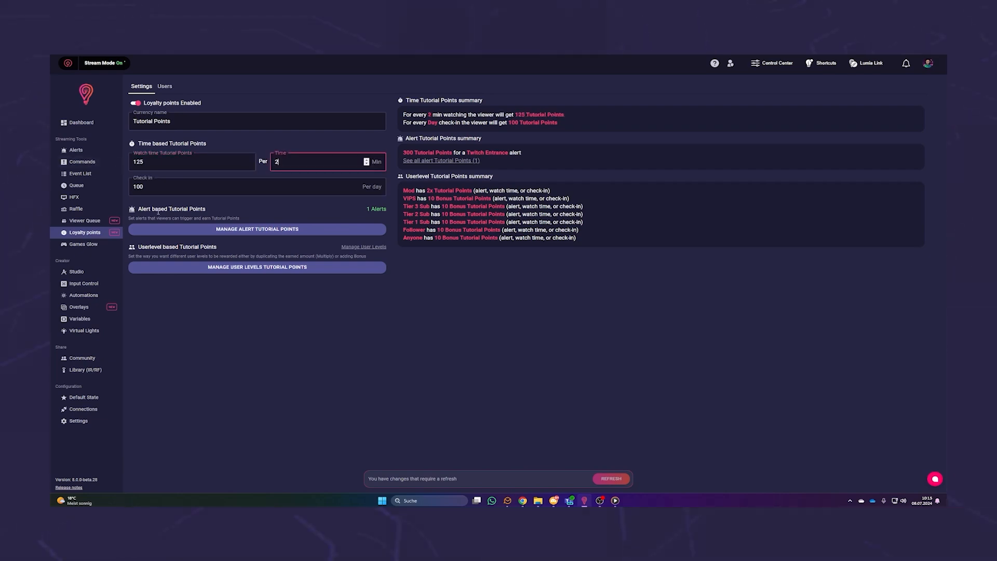
# Set the daily check-in reward to 30 points
pyautogui.click(226, 177)
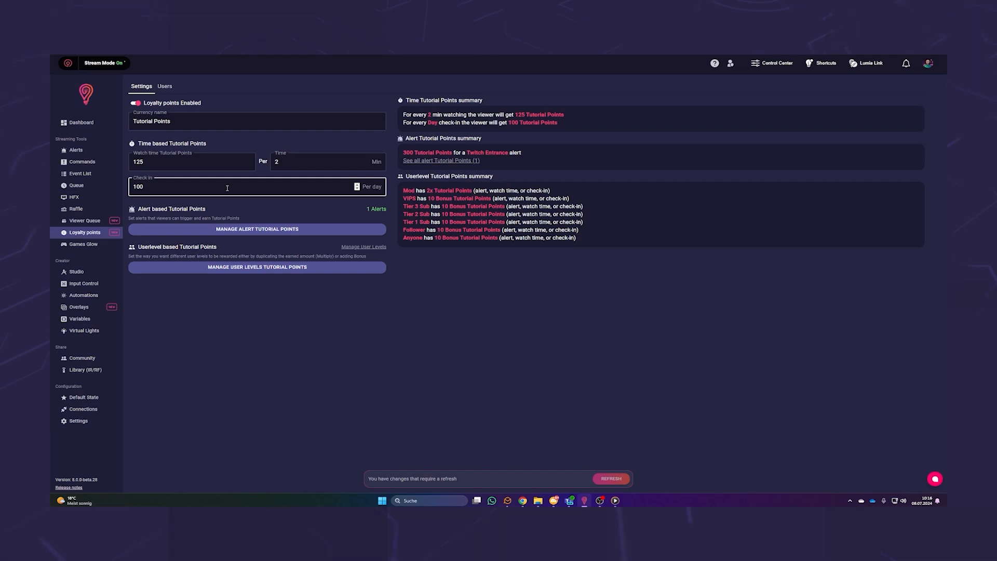
pyautogui.click(165, 188)
pyautogui.press('BackSpace')
pyautogui.press('BackSpace')
pyautogui.press('BackSpace')
pyautogui.write('30')
pyautogui.click(125, 190)
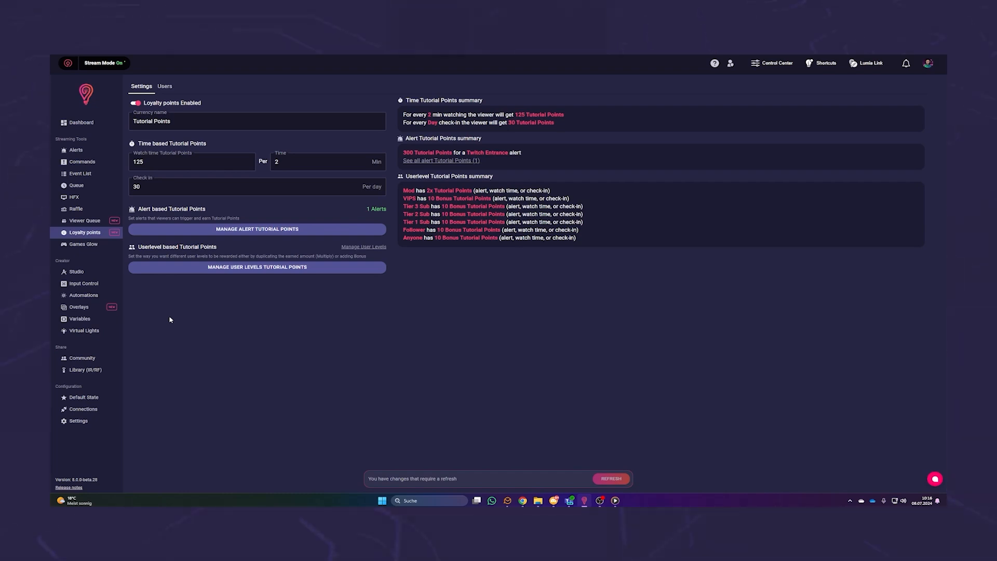
# Open the alert points management and set the Twitch Entrance alert to 100 points
pyautogui.click(252, 229)
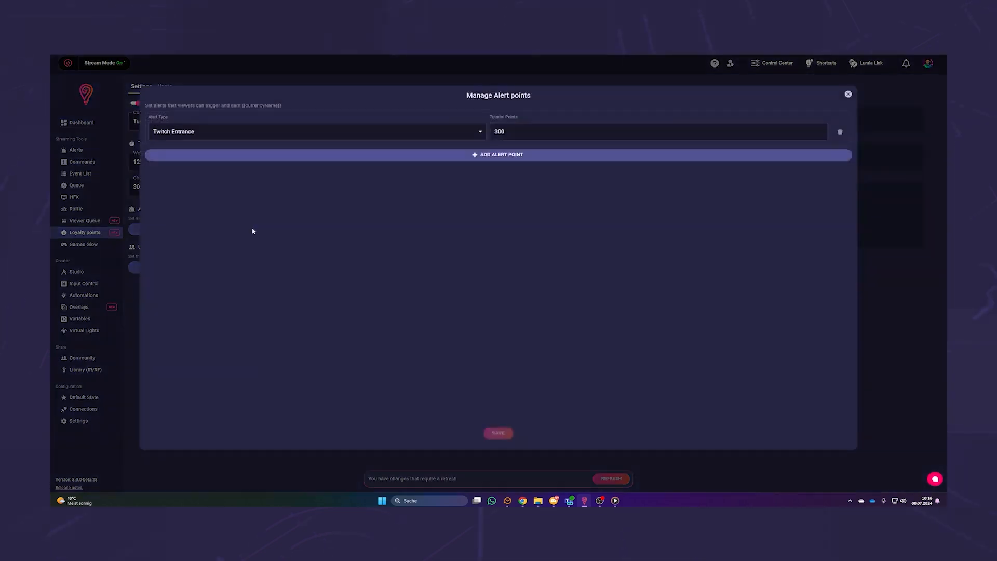
pyautogui.click(505, 132)
pyautogui.doubleClick(493, 132)
pyautogui.write('100')
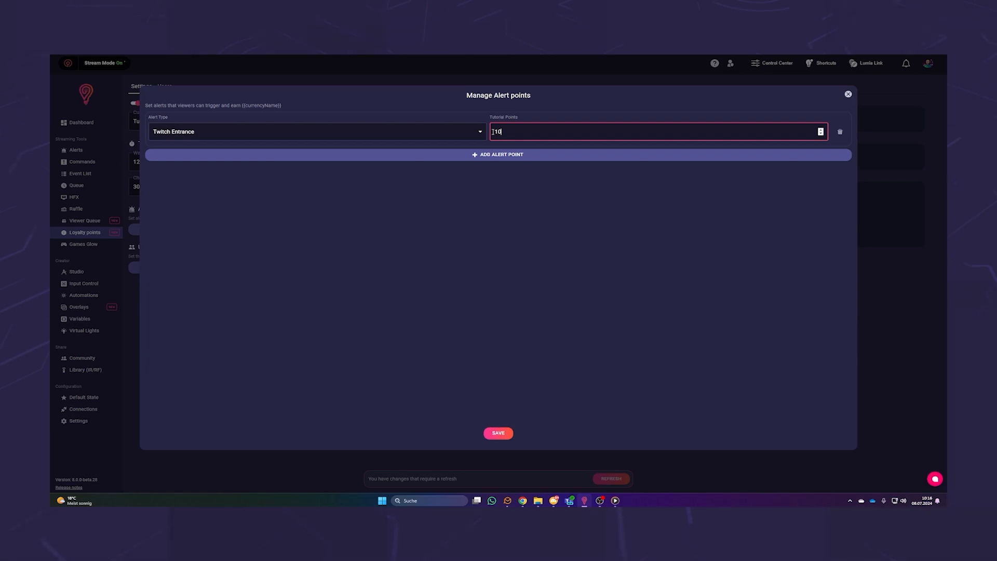
pyautogui.click(472, 179)
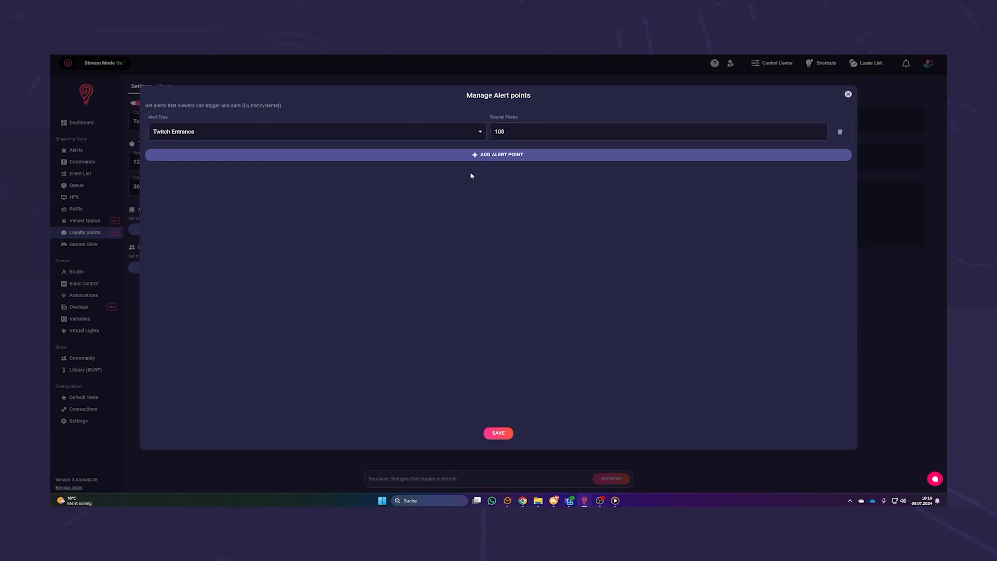
# Add an alert point entry for Twitch First Chatter worth 500 points
pyautogui.click(462, 160)
pyautogui.click(392, 156)
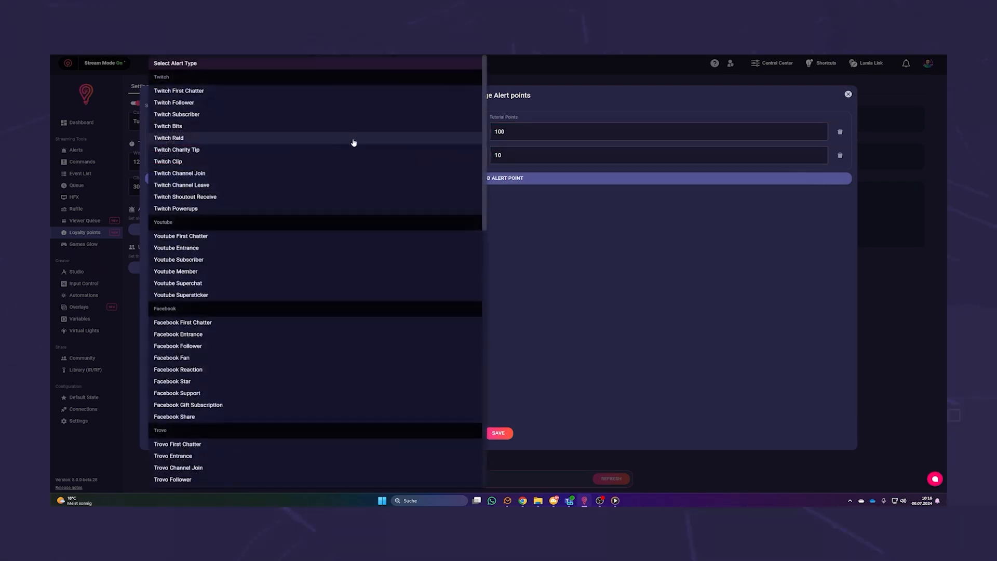
pyautogui.click(270, 93)
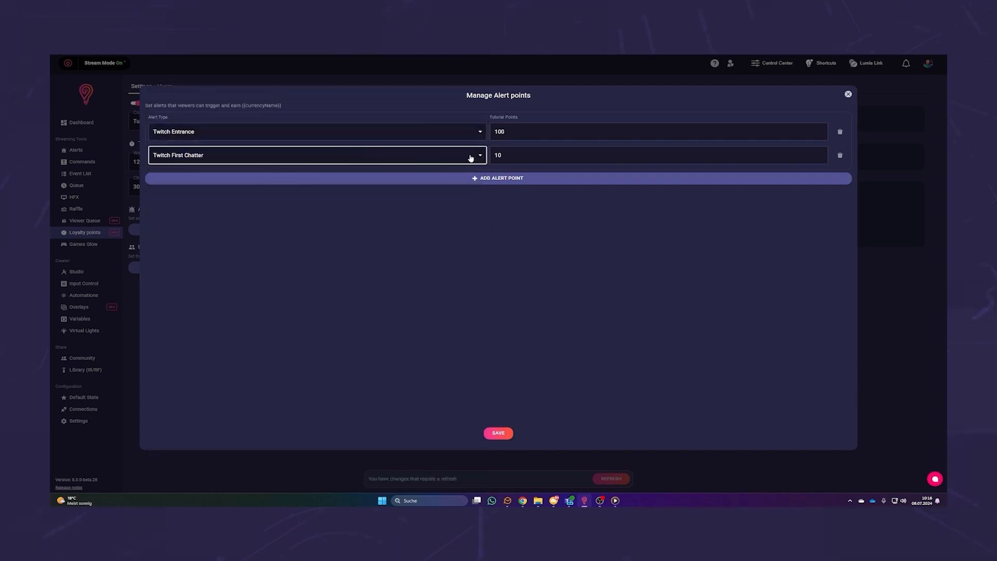
pyautogui.click(496, 154)
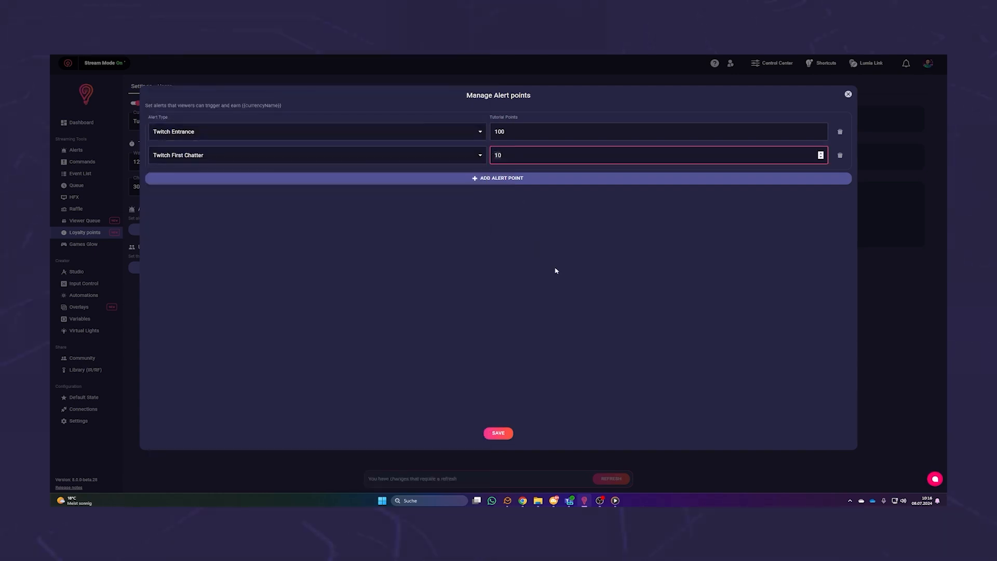
# Add an alert point entry for Twitch Follower worth 1000 points and save the alert points
pyautogui.click(413, 181)
pyautogui.click(414, 183)
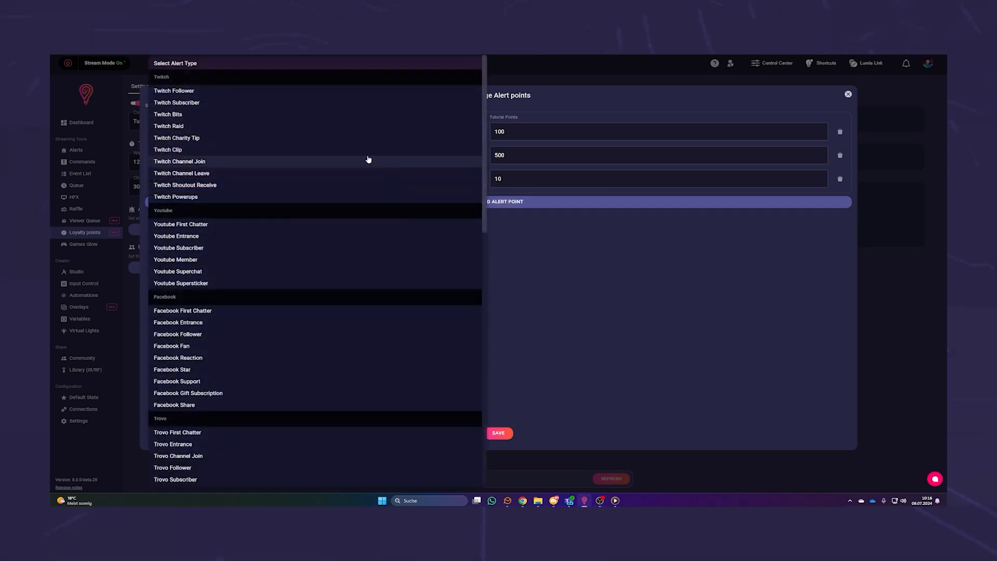
pyautogui.click(293, 95)
pyautogui.click(512, 178)
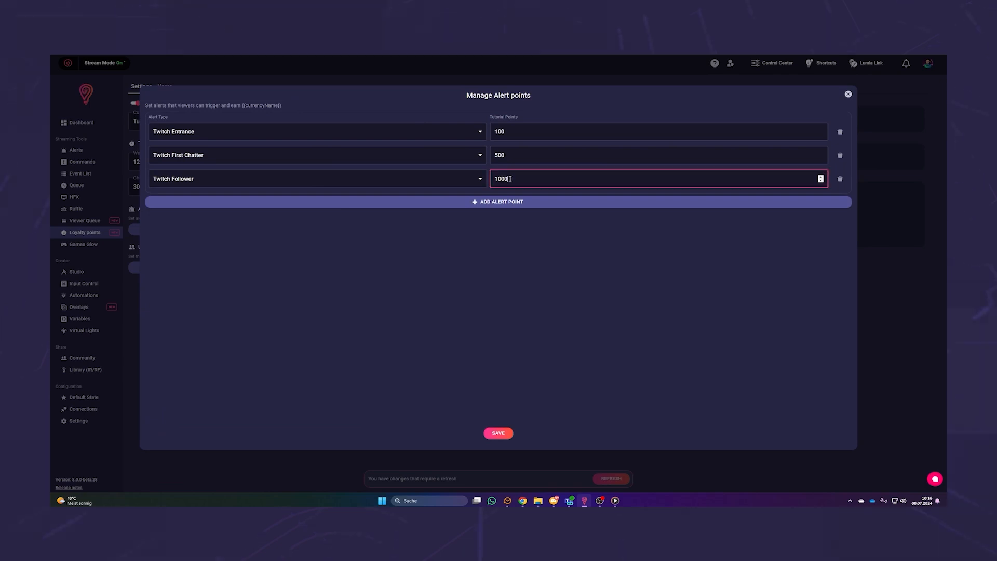
pyautogui.click(526, 322)
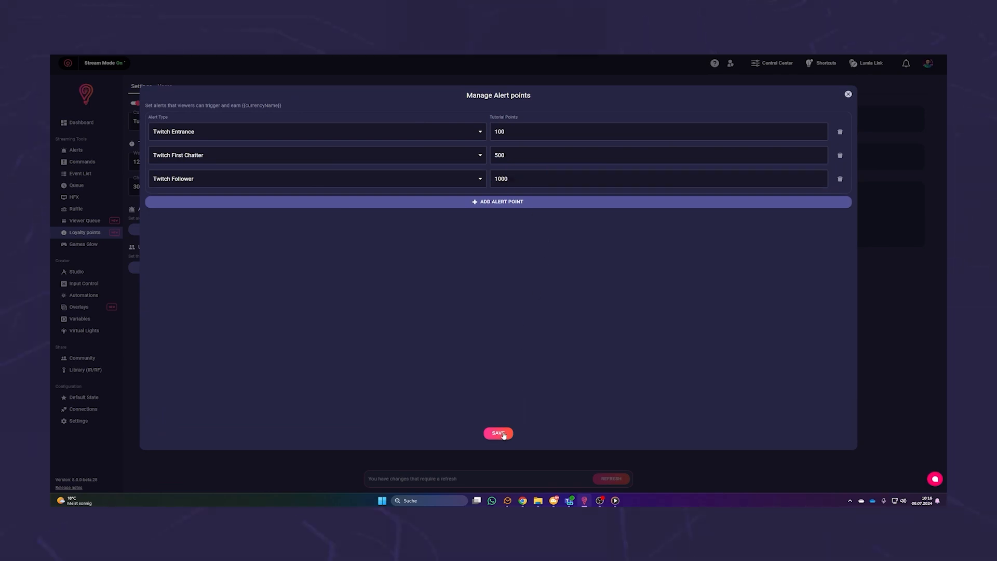
pyautogui.click(500, 433)
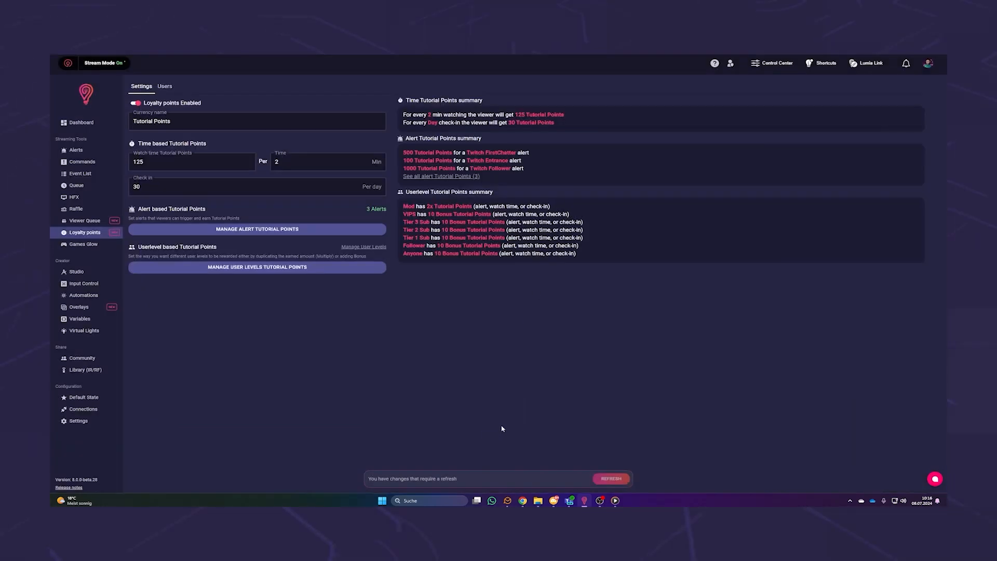
# In the user level points, set the Follower bonus to 100 and the Tier 1 Sub bonus to 200
pyautogui.click(343, 267)
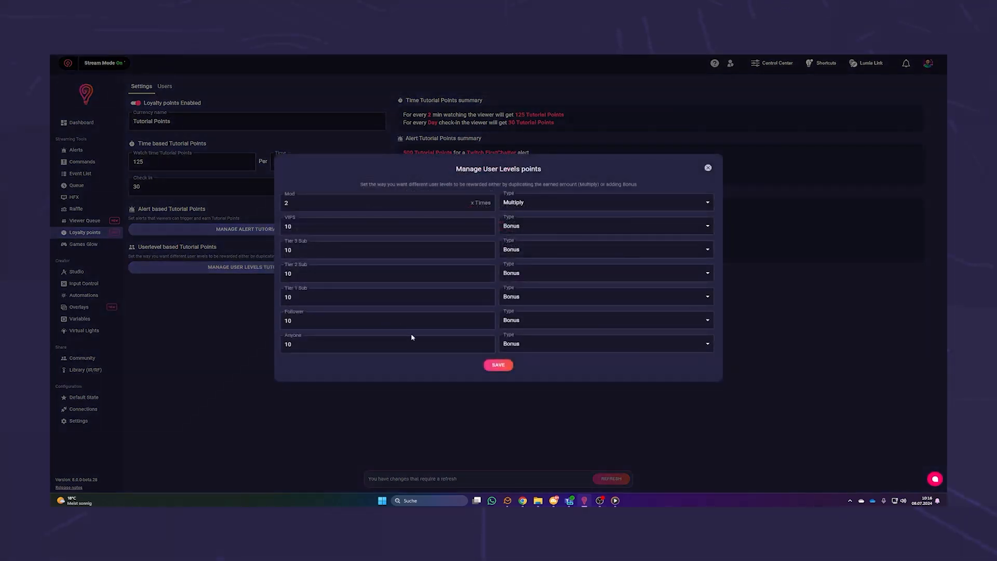
pyautogui.click(304, 319)
pyautogui.write('0')
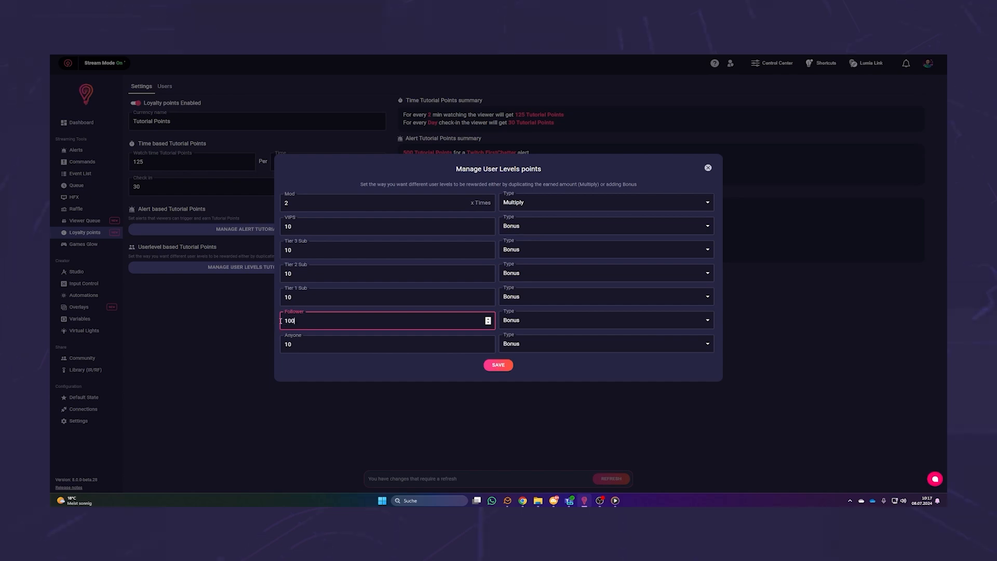
pyautogui.click(299, 298)
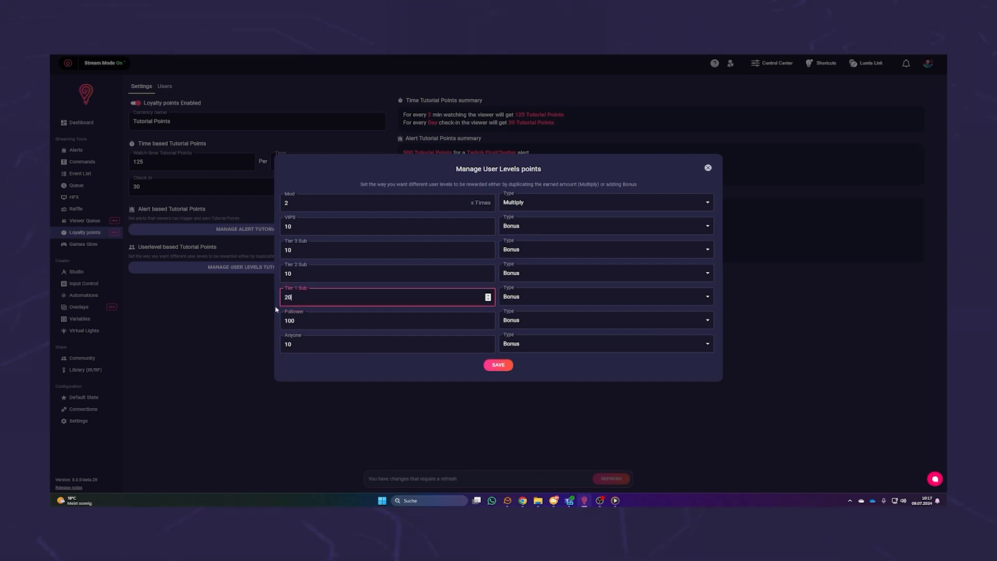
# Change the Tier 3 Sub reward type to Multiply and refresh to apply the loyalty settings changes
pyautogui.click(480, 250)
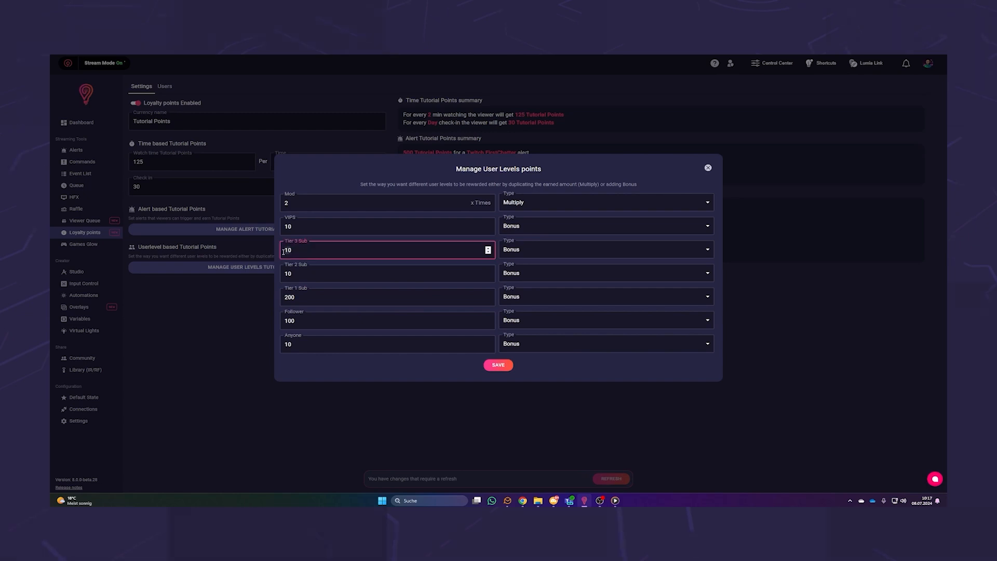
pyautogui.click(519, 254)
pyautogui.click(514, 268)
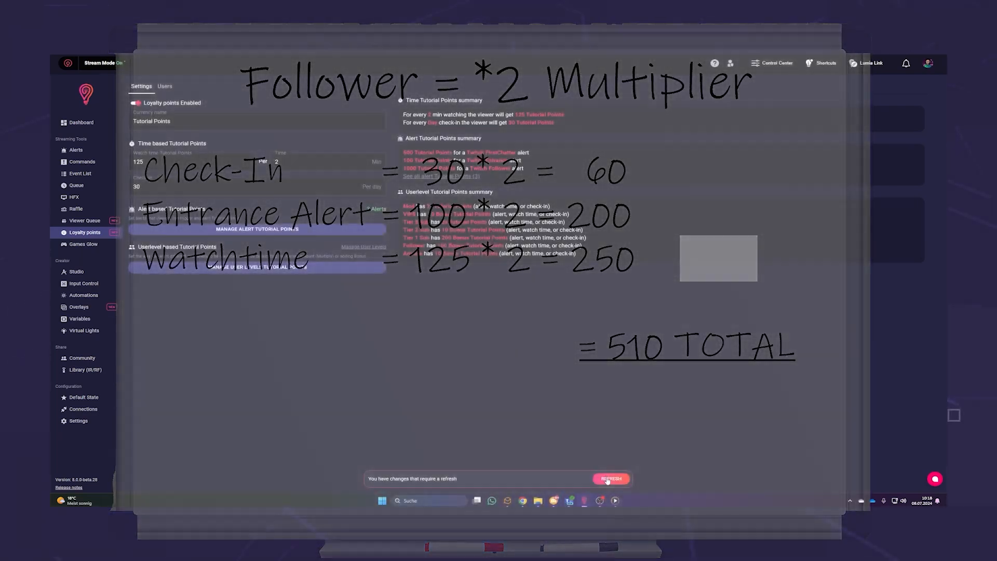
pyautogui.click(608, 478)
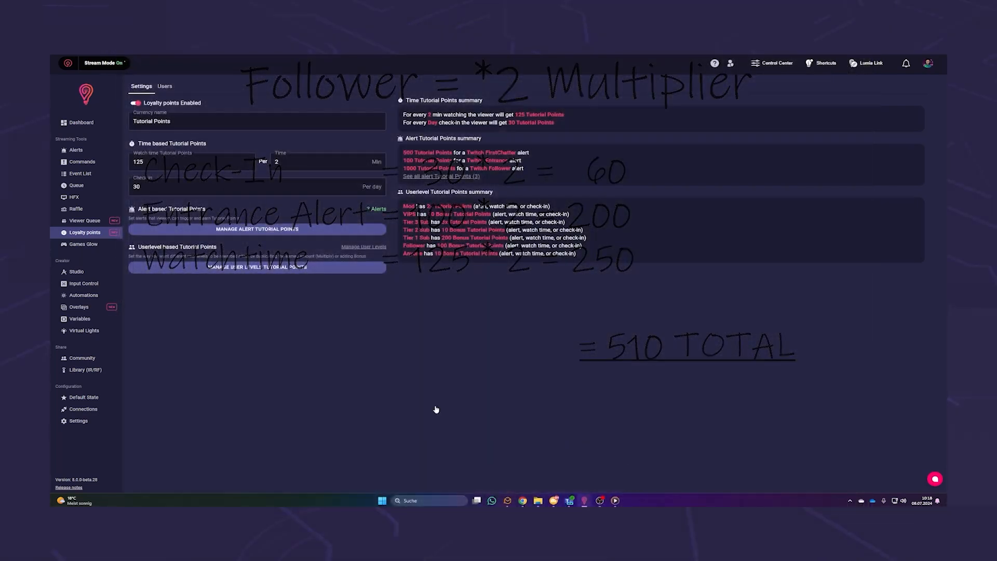
# Edit the loyalty user with 10,200 points and enter their secondary username with Youtube as the platform
pyautogui.click(165, 87)
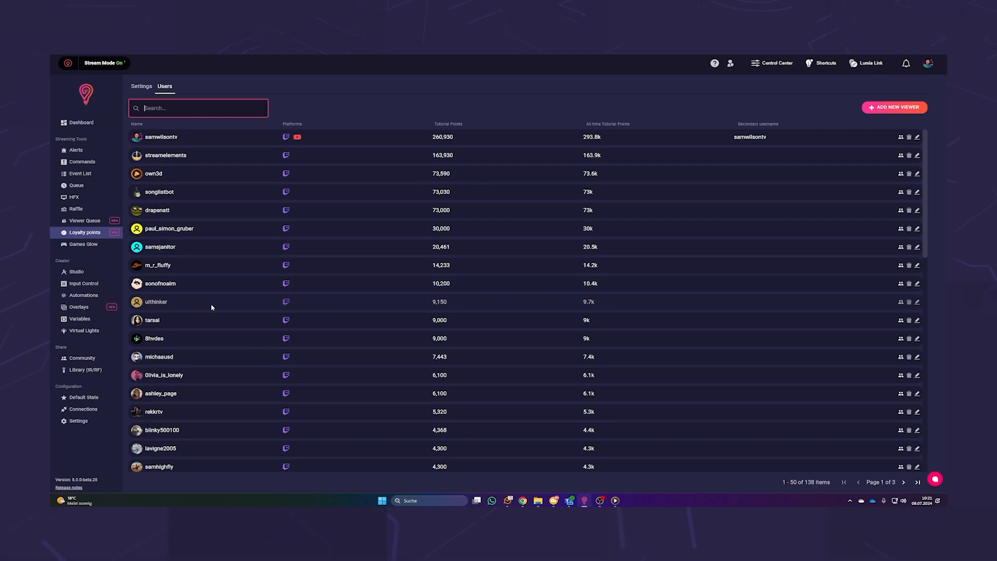
pyautogui.click(917, 284)
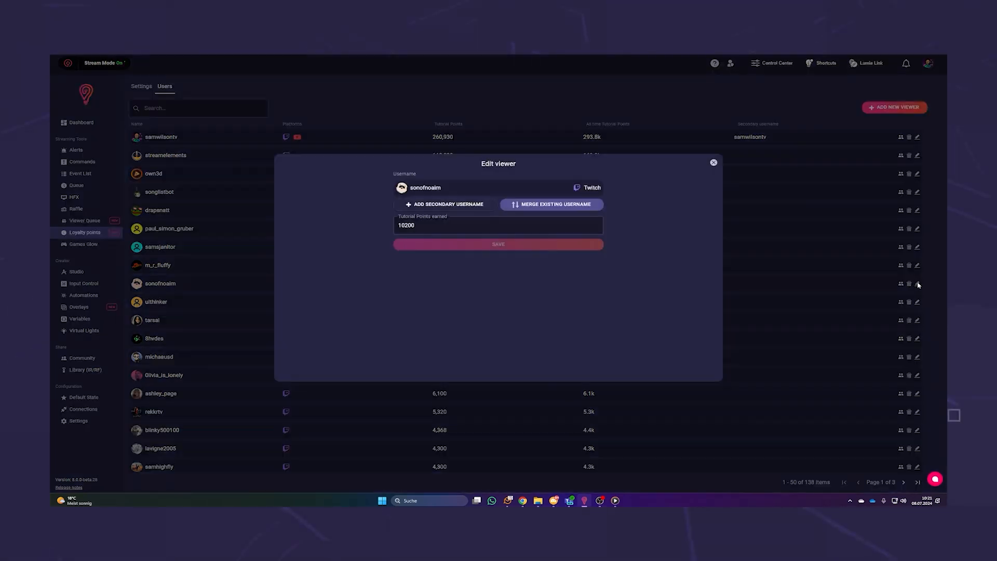
pyautogui.click(438, 210)
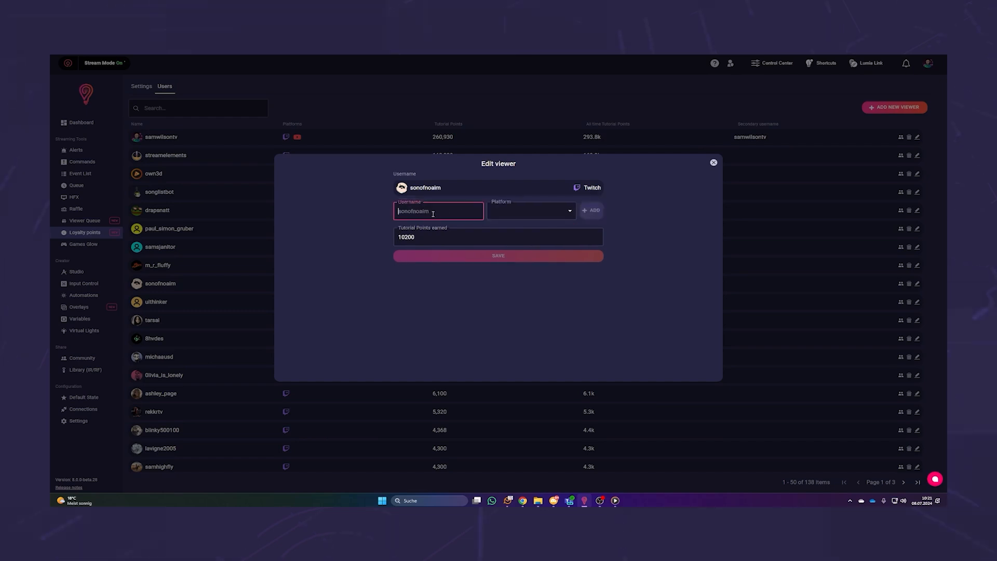
pyautogui.write('sonofnoaim')
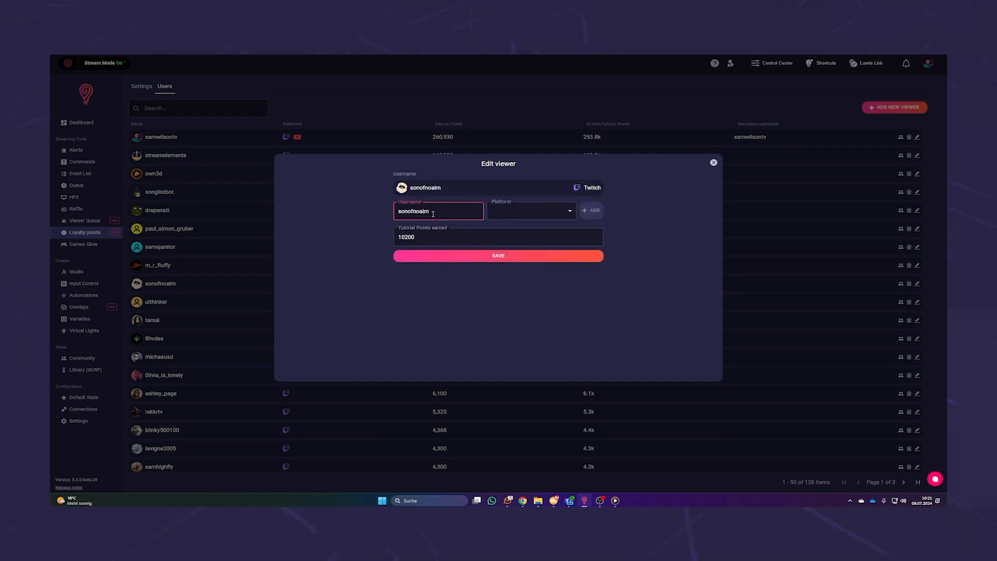
pyautogui.click(499, 210)
pyautogui.click(507, 239)
# Set the edited viewer's earned Tutorial Points to 250000 and save the viewer
pyautogui.click(421, 237)
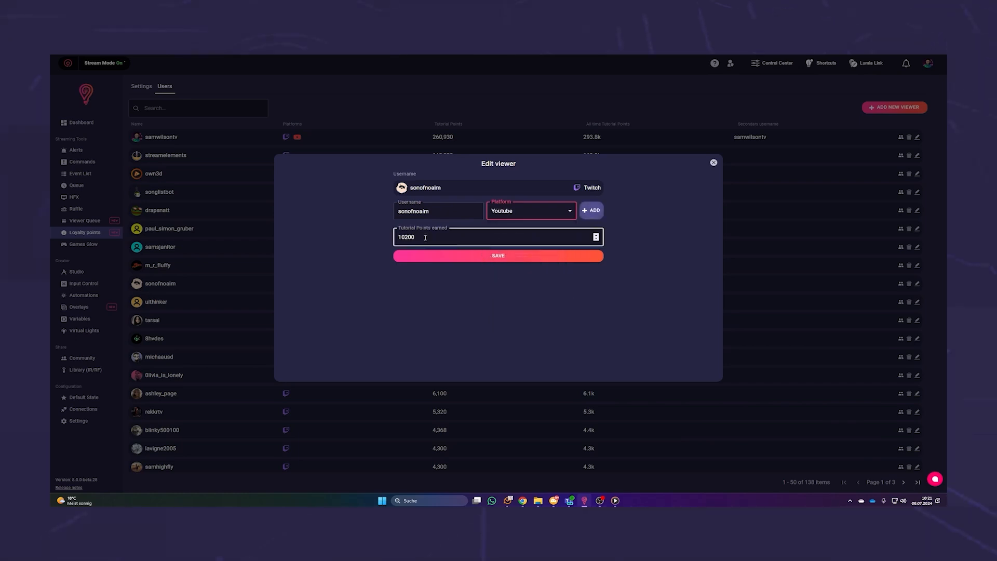
pyautogui.write('250000')
pyautogui.click(377, 245)
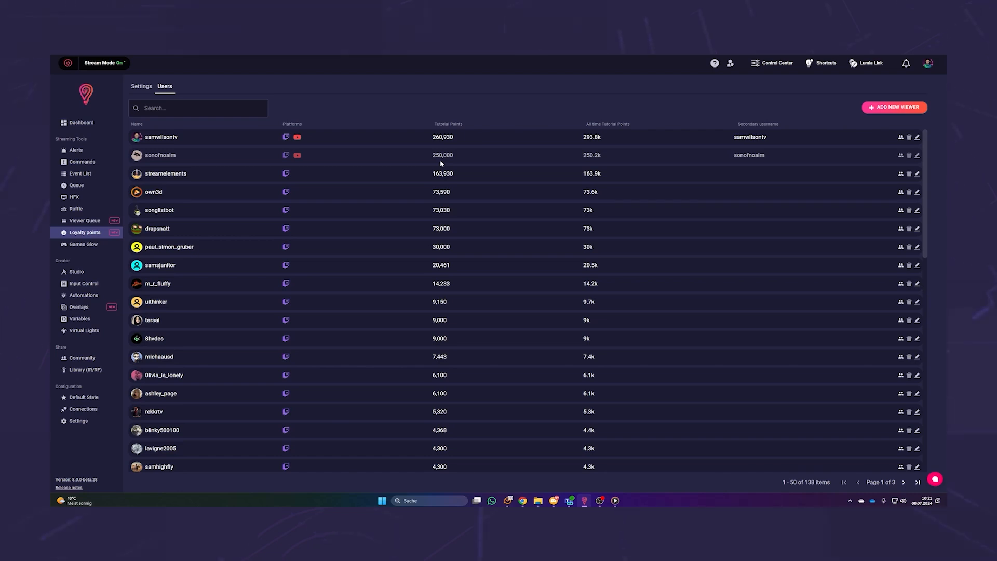
# Add the own3d user to the restriction list and confirm
pyautogui.rightClick(212, 194)
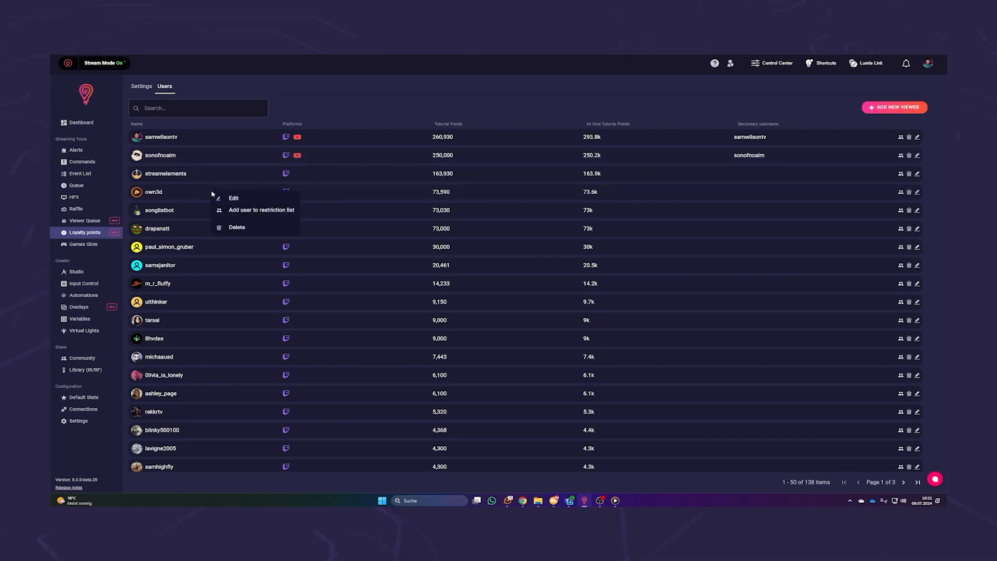
pyautogui.click(240, 210)
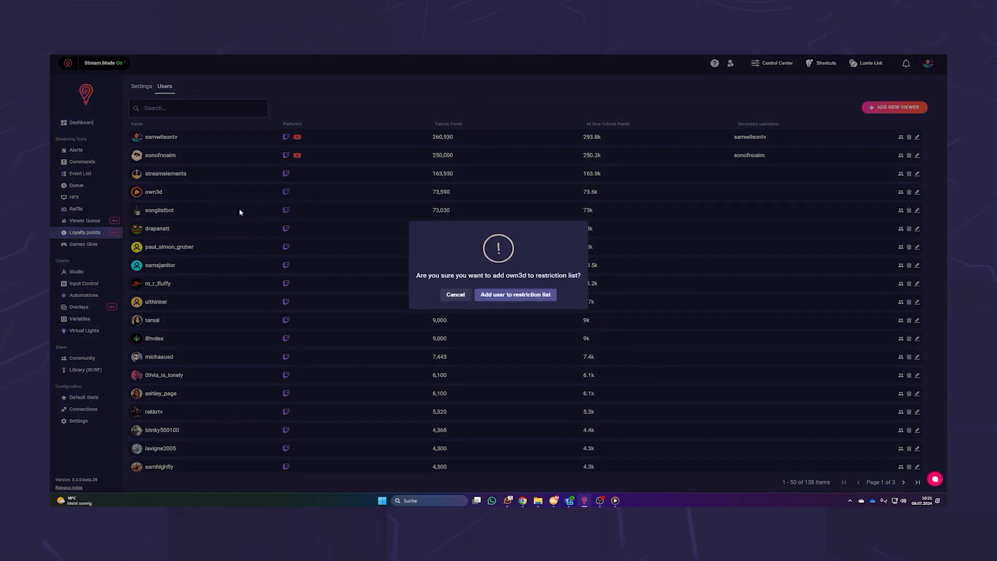
pyautogui.click(496, 295)
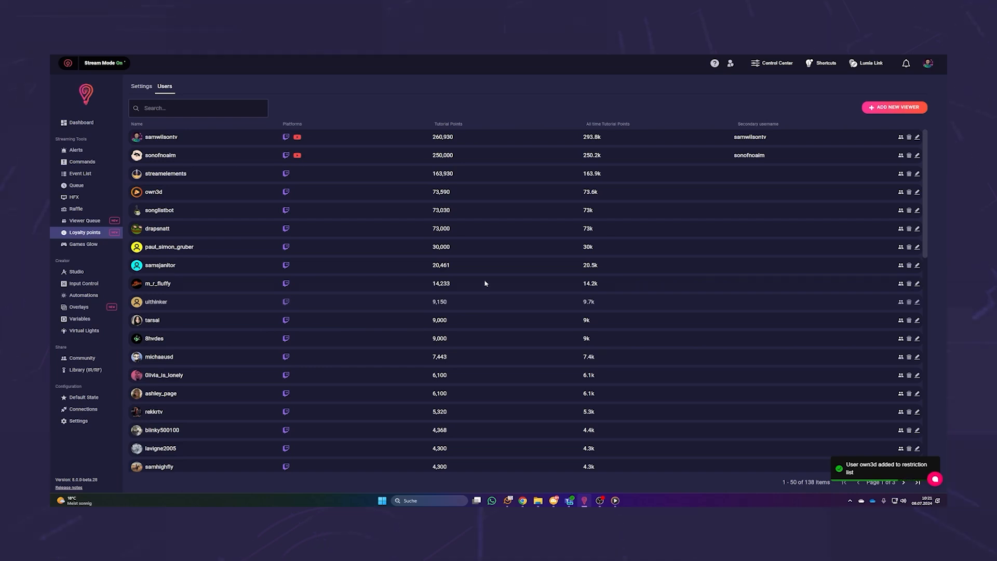
# Delete the own3d viewer from the loyalty users list
pyautogui.rightClick(249, 193)
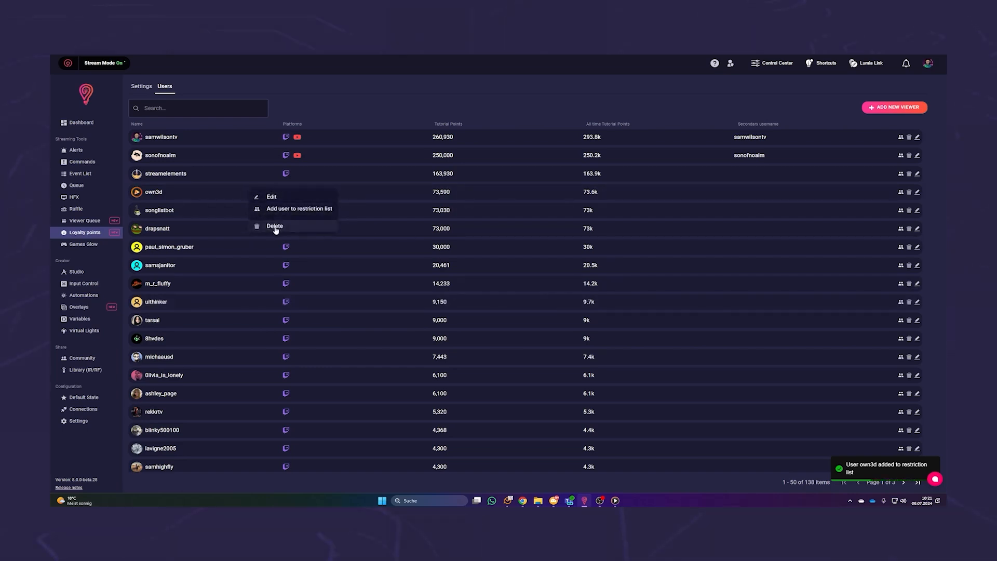
pyautogui.click(275, 227)
pyautogui.click(512, 304)
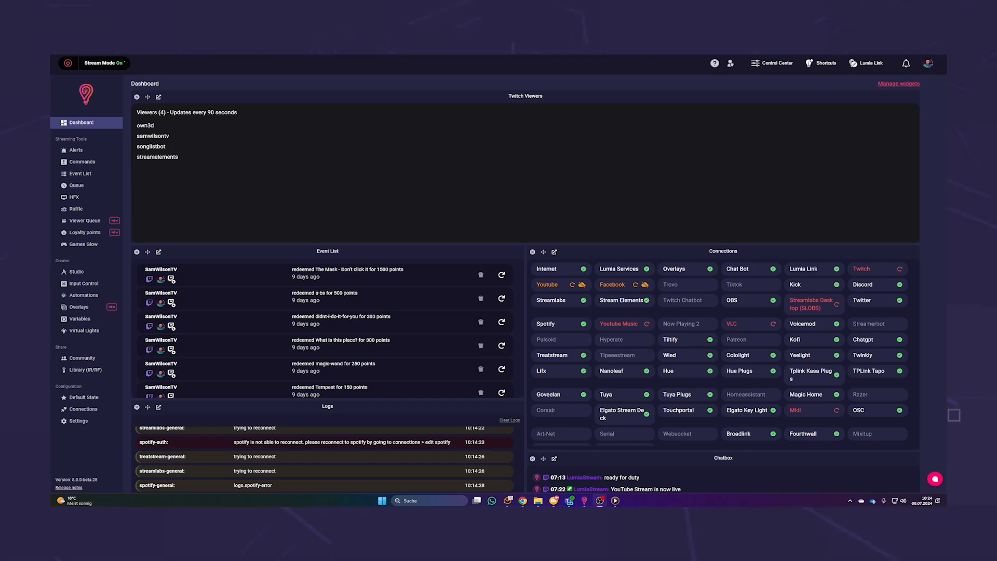
# Open the chat commands list and send !points in the stream chat
pyautogui.click(99, 164)
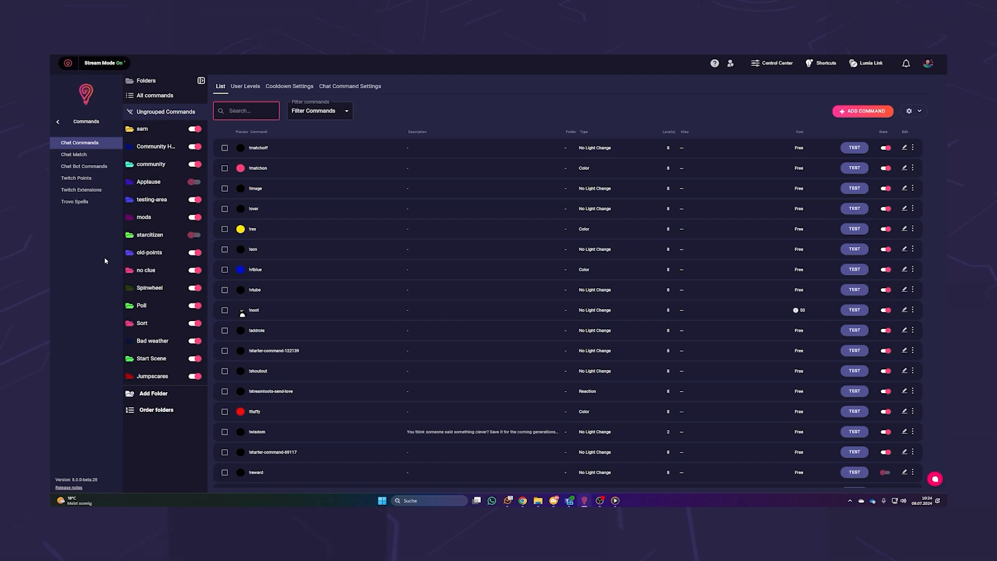
pyautogui.write('!pol')
pyautogui.write('nts')
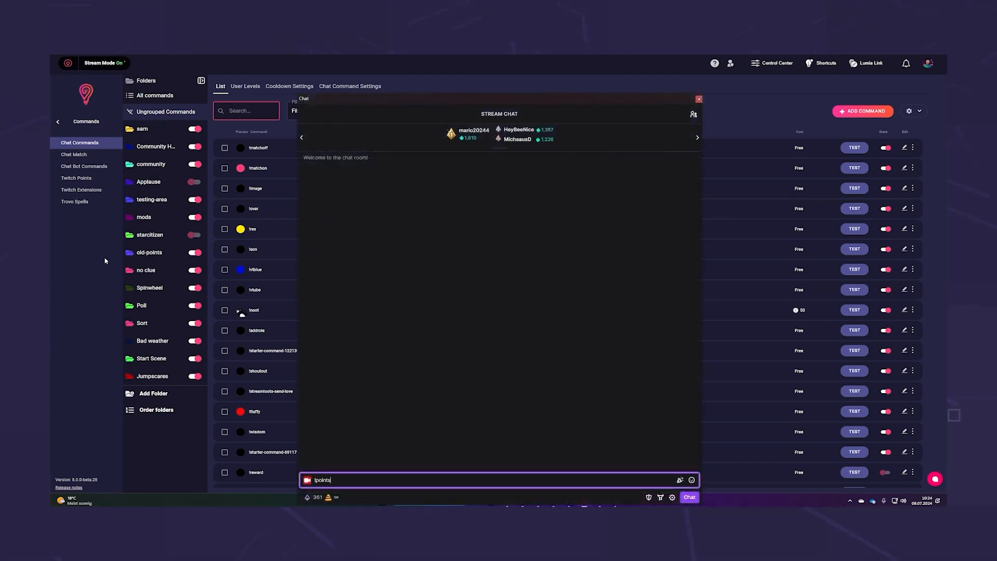
pyautogui.press('Return')
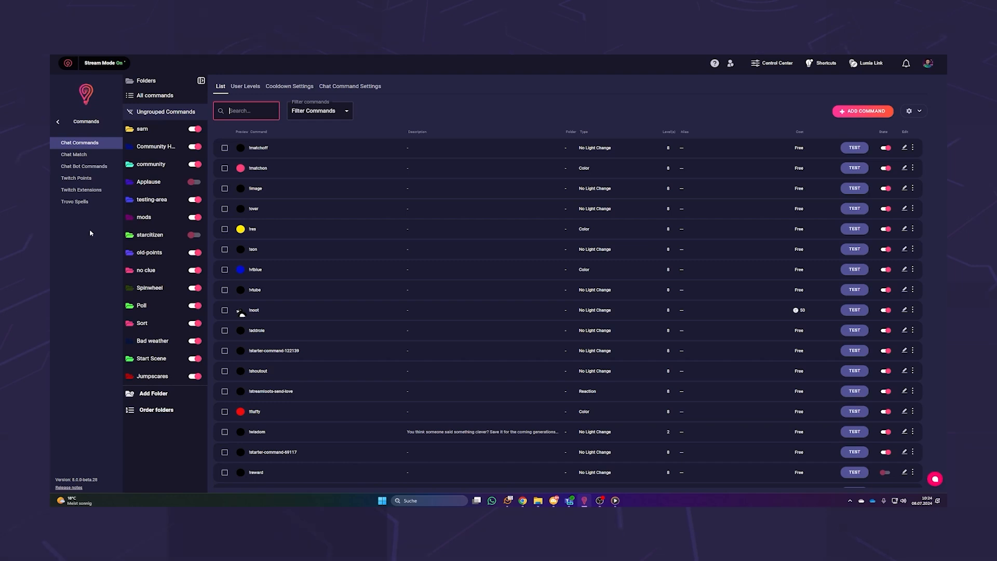
# Start a new chat command with Text to Speech enabled and set it to wait for TTS to finish before completing
pyautogui.click(58, 122)
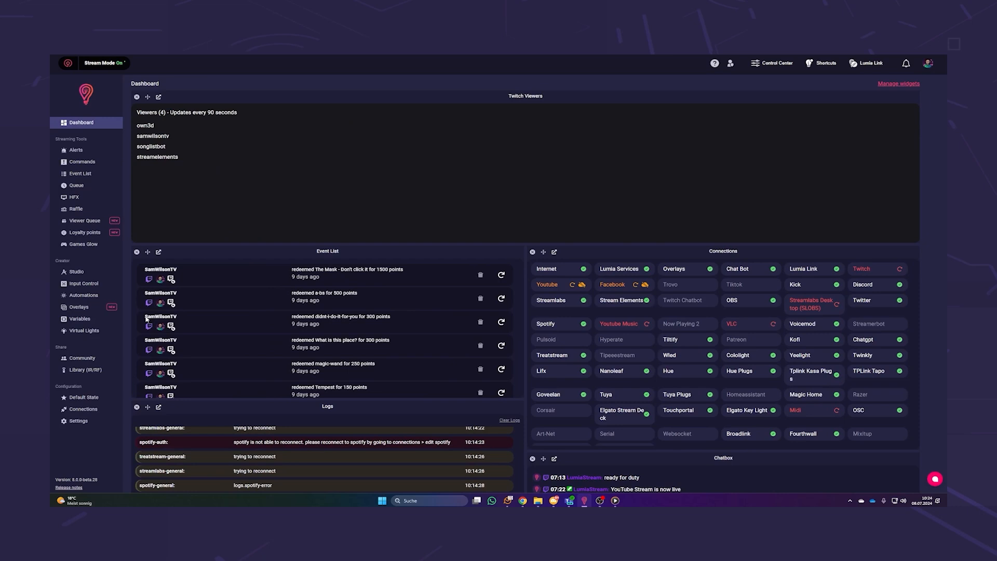
pyautogui.click(82, 162)
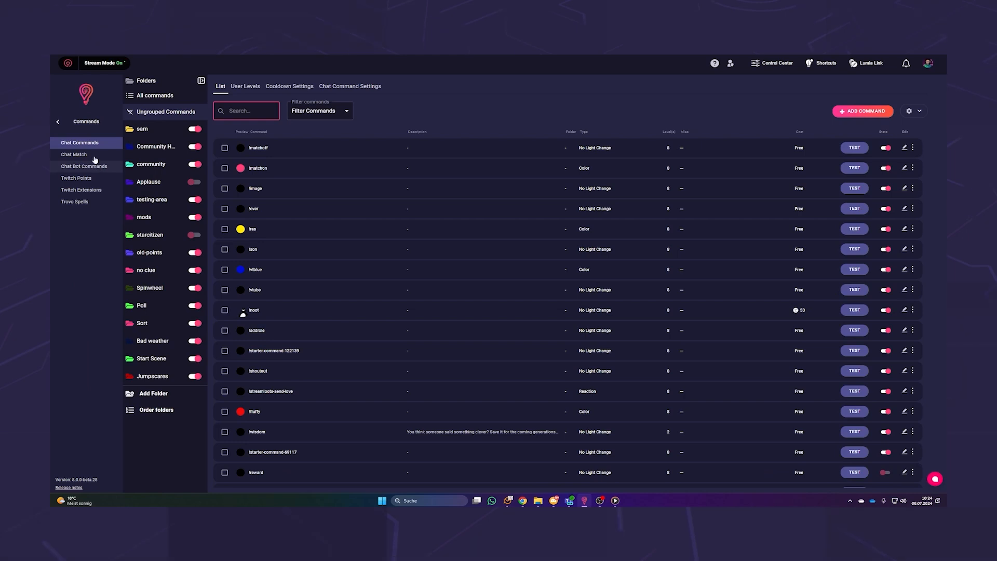
pyautogui.click(861, 111)
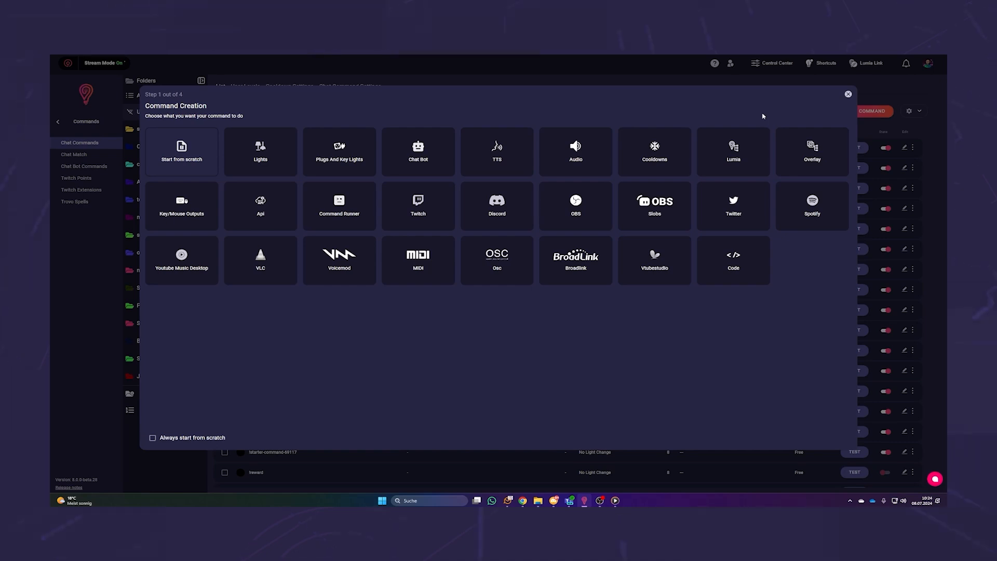
pyautogui.click(522, 162)
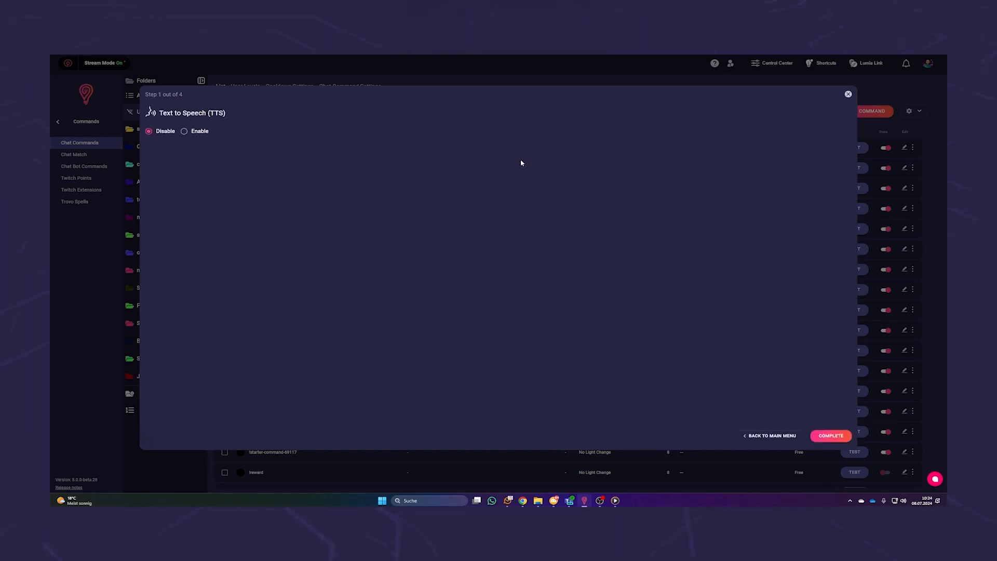
pyautogui.click(184, 131)
pyautogui.click(235, 172)
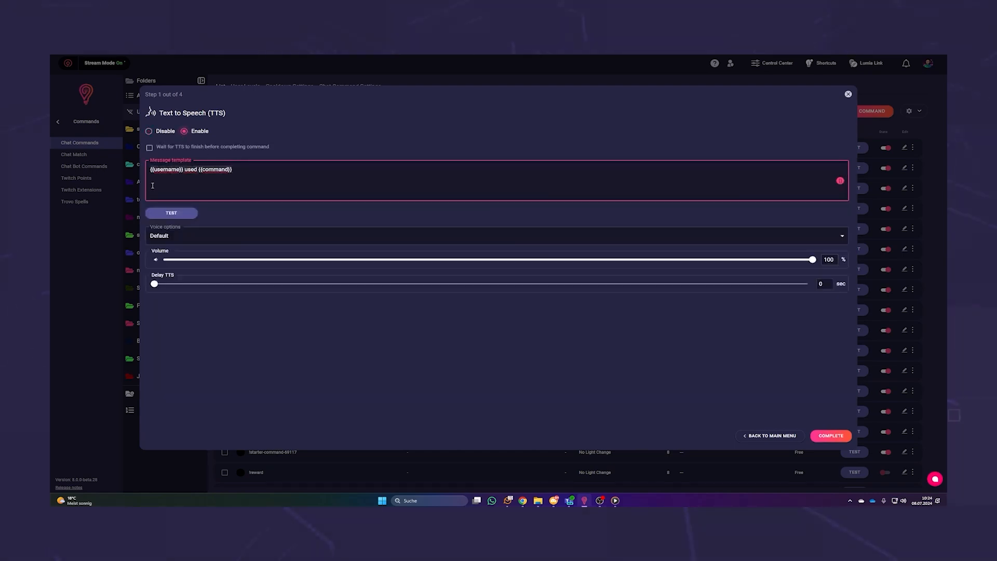
pyautogui.click(149, 148)
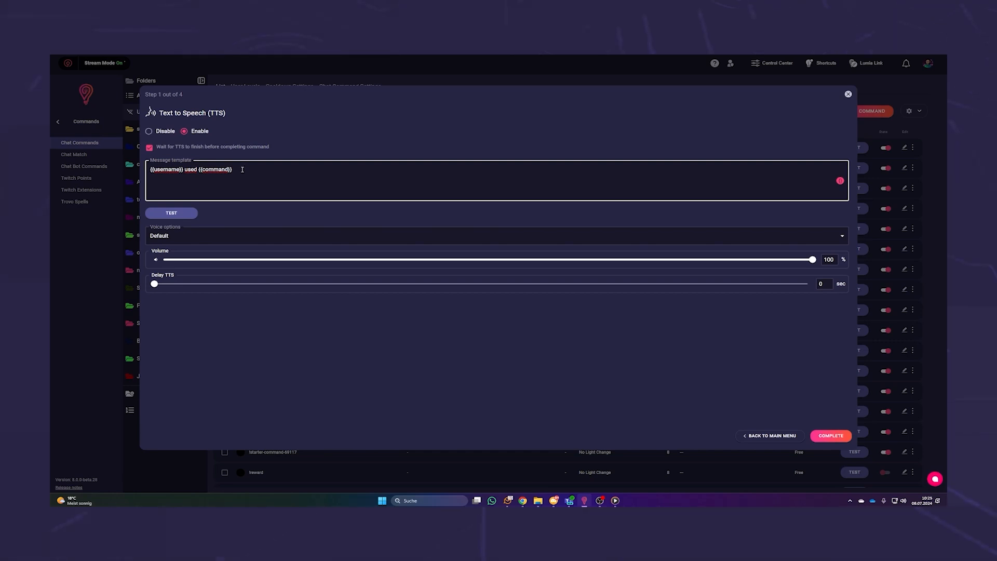
# Replace the TTS message template with the {{message}} variable, choose the [Cloud] Justin voice, and complete the TTS settings
pyautogui.click(242, 170)
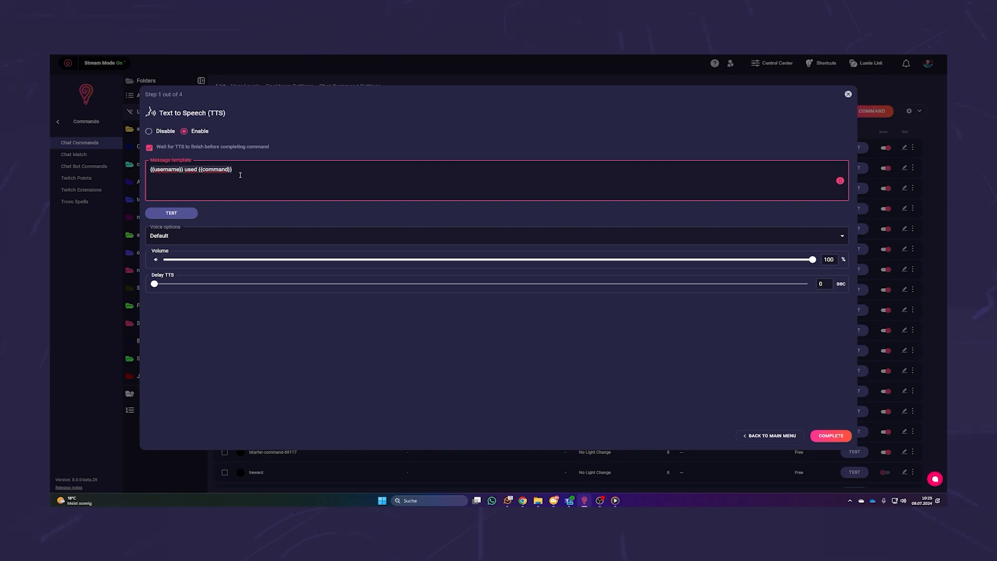
pyautogui.hotkey('ctrl', 'a')
pyautogui.write('{{message')
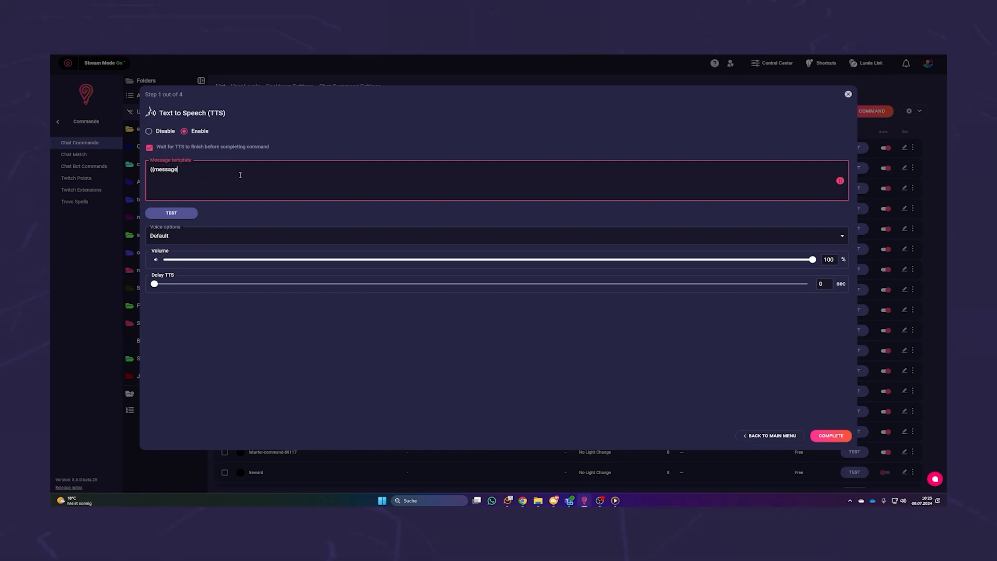
pyautogui.click(238, 235)
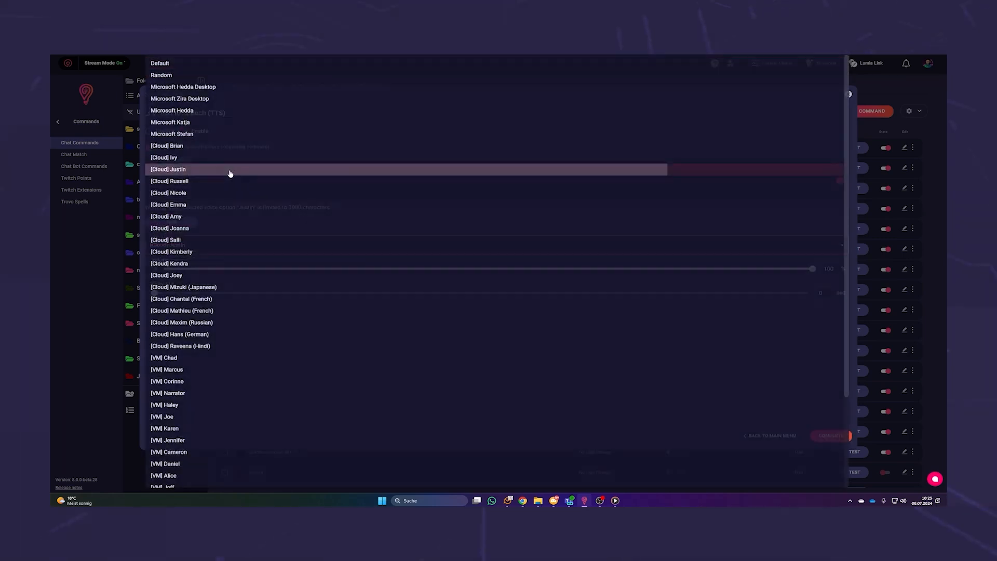
pyautogui.click(230, 173)
pyautogui.click(831, 436)
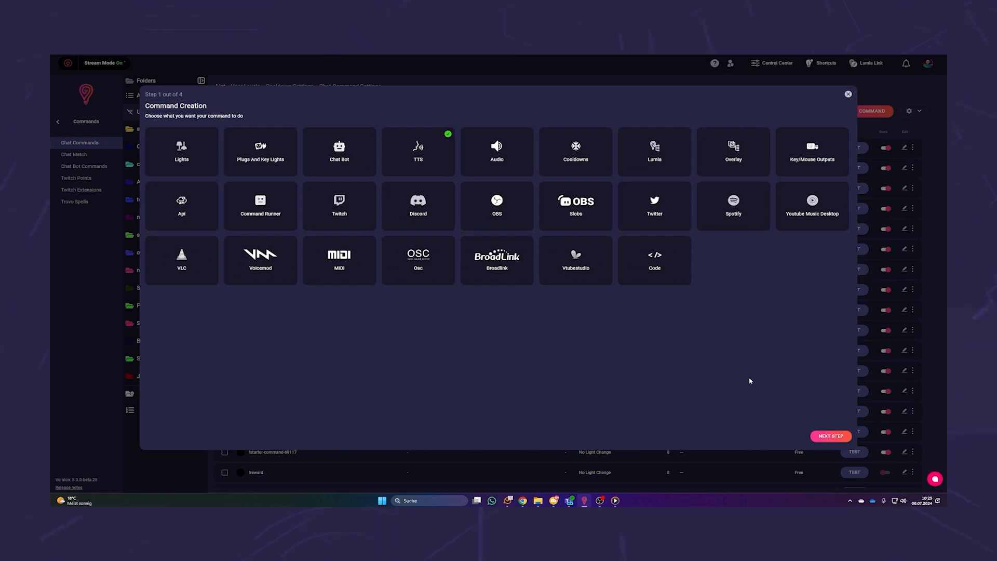
# Name the new command loyTTS and enable its use with loyalty points
pyautogui.click(832, 438)
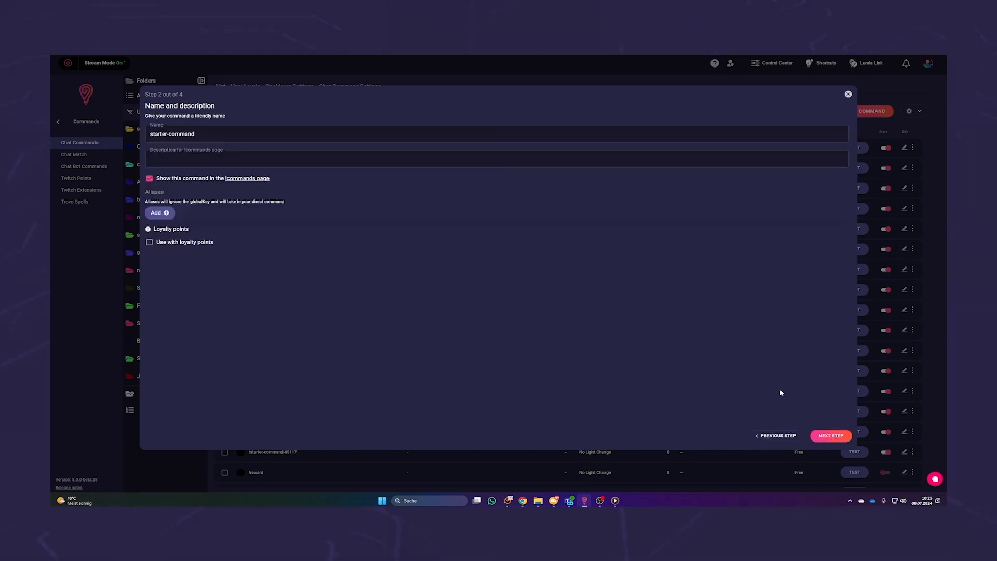
pyautogui.click(149, 136)
pyautogui.hotkey('ctrl', 'a')
pyautogui.write('loya')
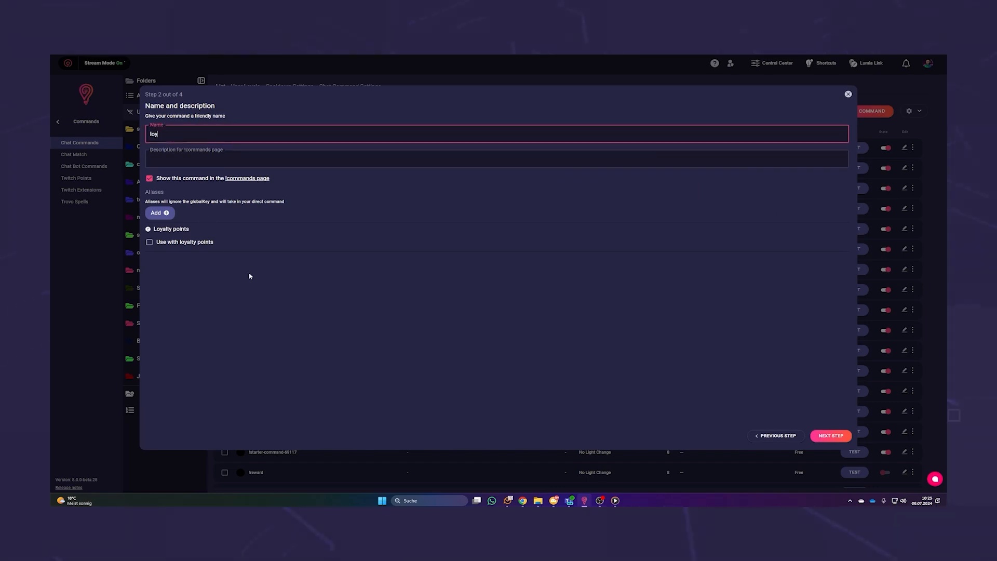
pyautogui.click(250, 276)
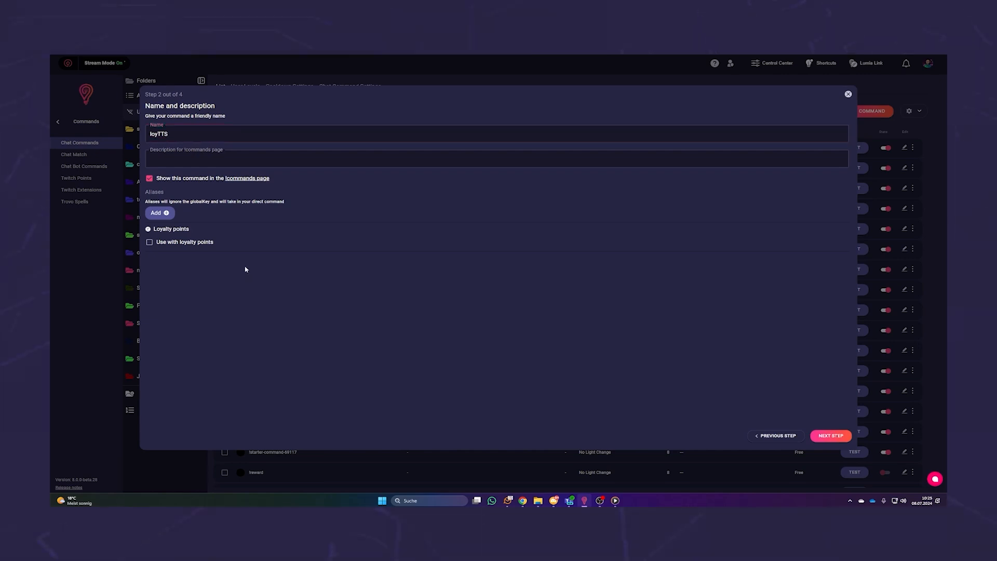
pyautogui.click(149, 243)
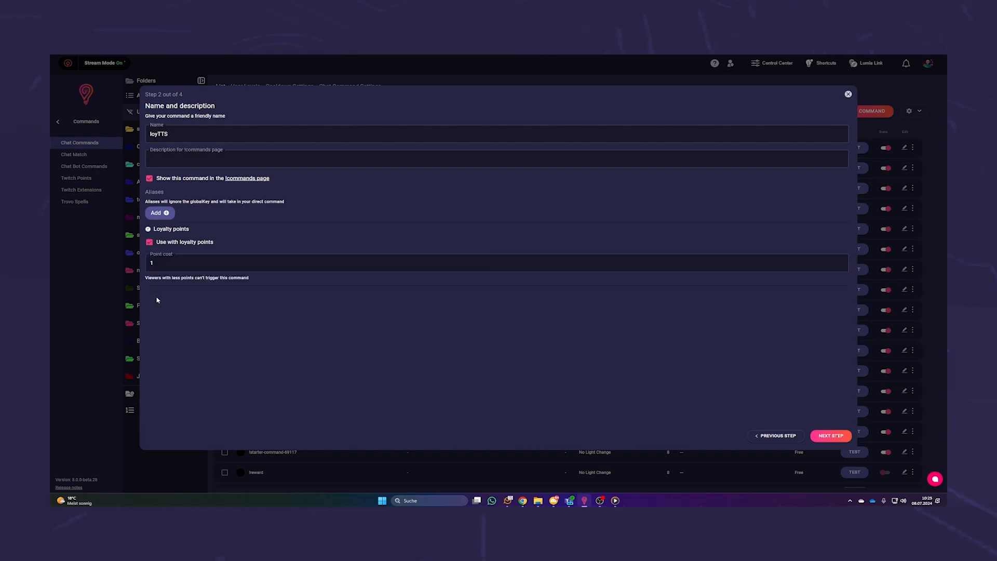
# Set the command's point cost to 500
pyautogui.click(153, 264)
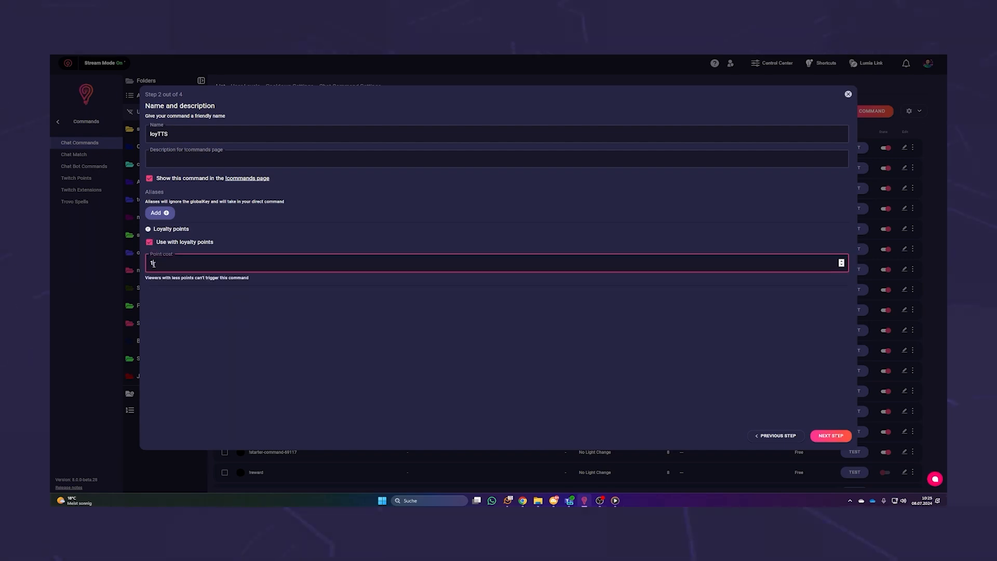
pyautogui.press('BackSpace')
pyautogui.write('500')
pyautogui.click(178, 321)
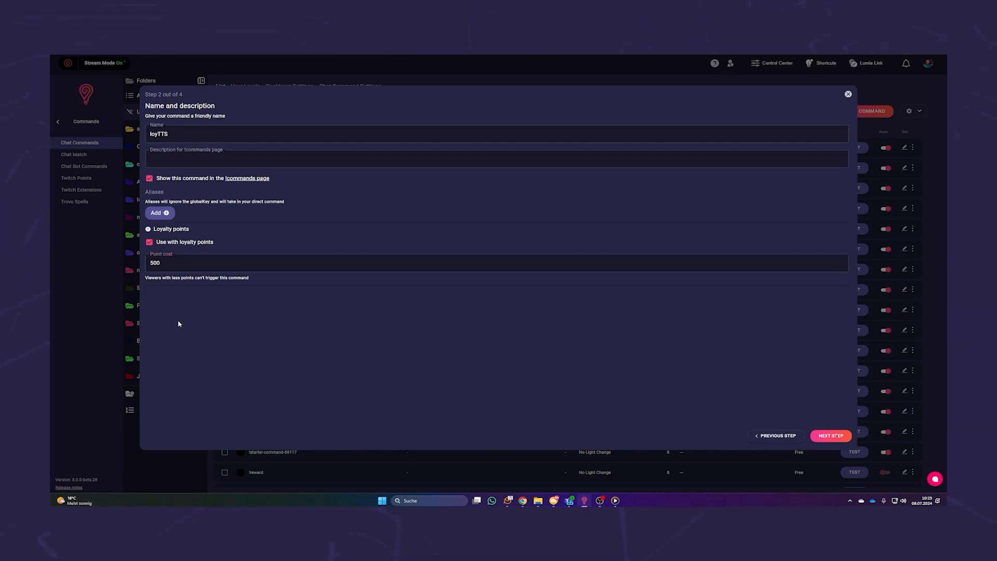
# Set the command's point cost to 100
pyautogui.click(154, 265)
pyautogui.press('BackSpace')
pyautogui.press('BackSpace')
pyautogui.press('BackSpace')
pyautogui.write('100')
pyautogui.click(177, 303)
# Keep the default duration, user levels and advanced options, save the command, and refresh to apply the changes
pyautogui.click(813, 436)
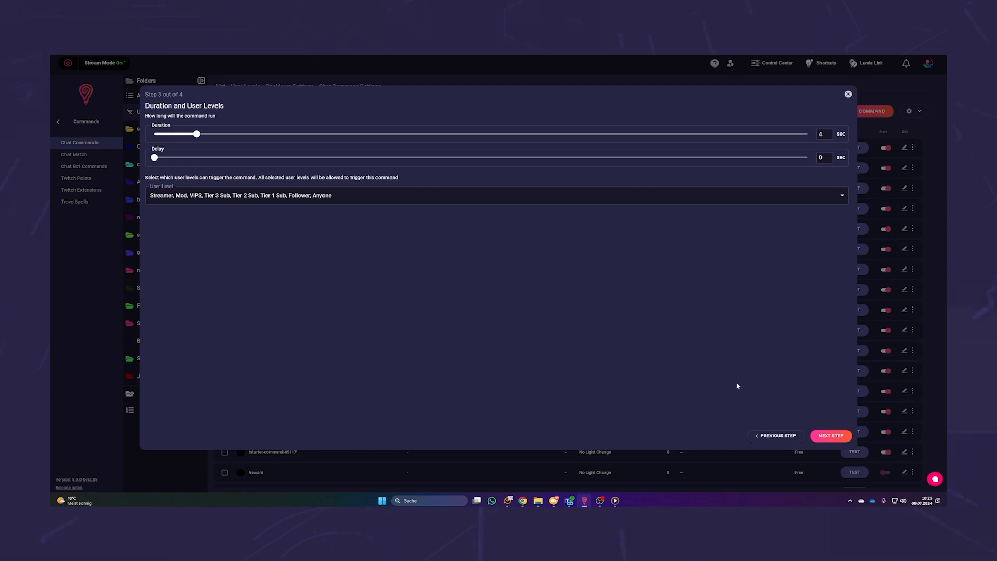
pyautogui.click(828, 437)
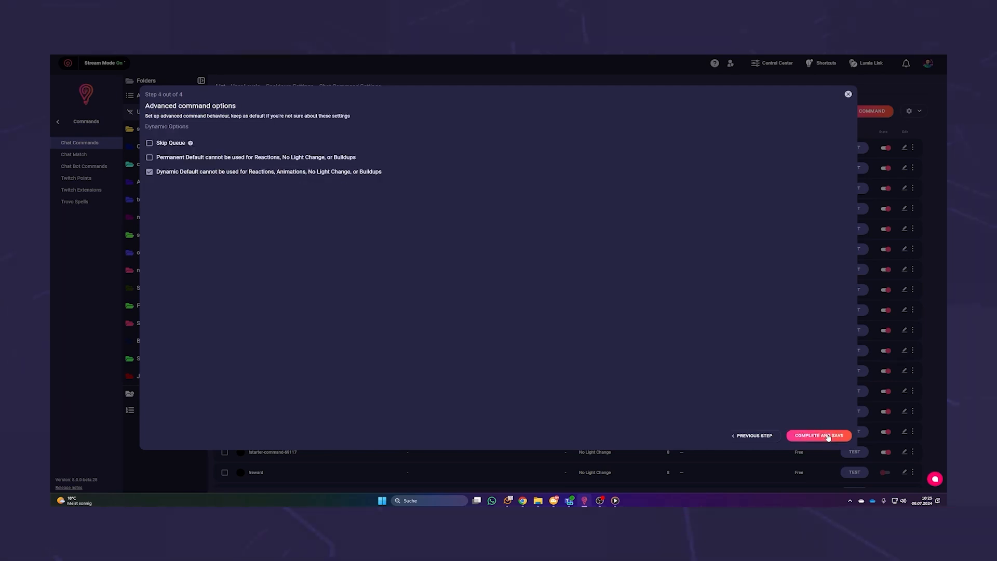
pyautogui.click(828, 436)
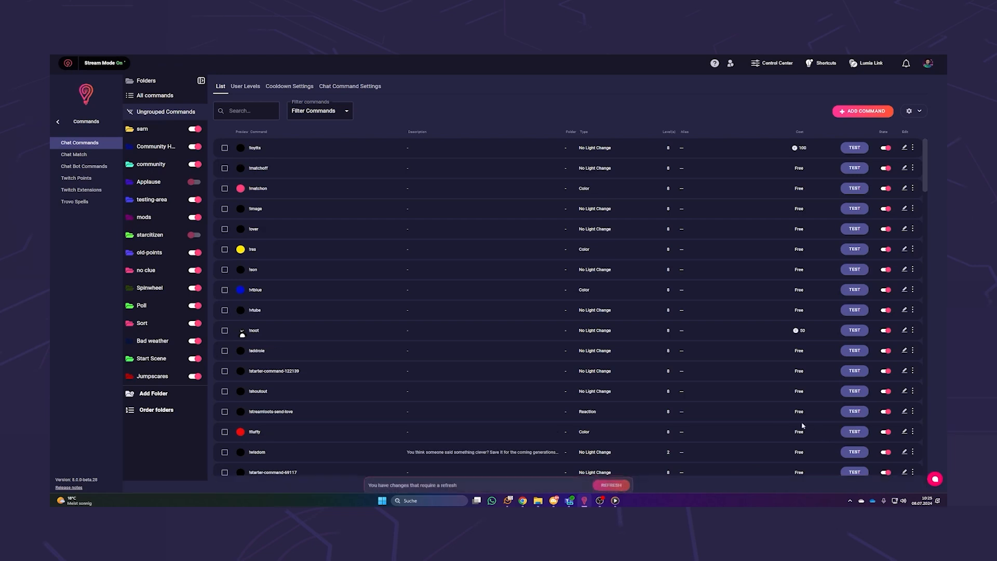
pyautogui.click(617, 478)
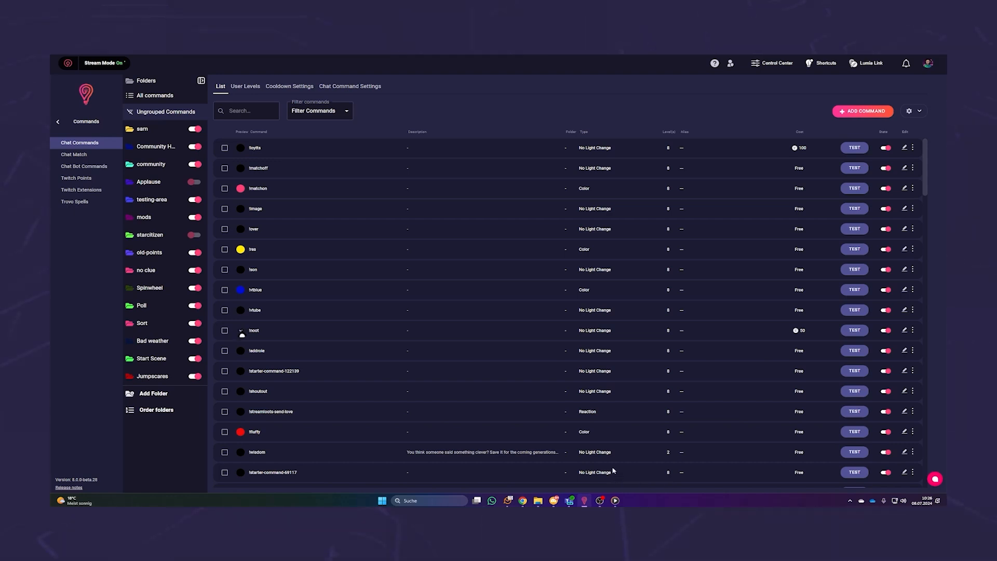
# Create a Twitch Extension Command from the "You're breathtaking" HFX, used with loyalty points at a cost of 100, and refresh
pyautogui.click(60, 123)
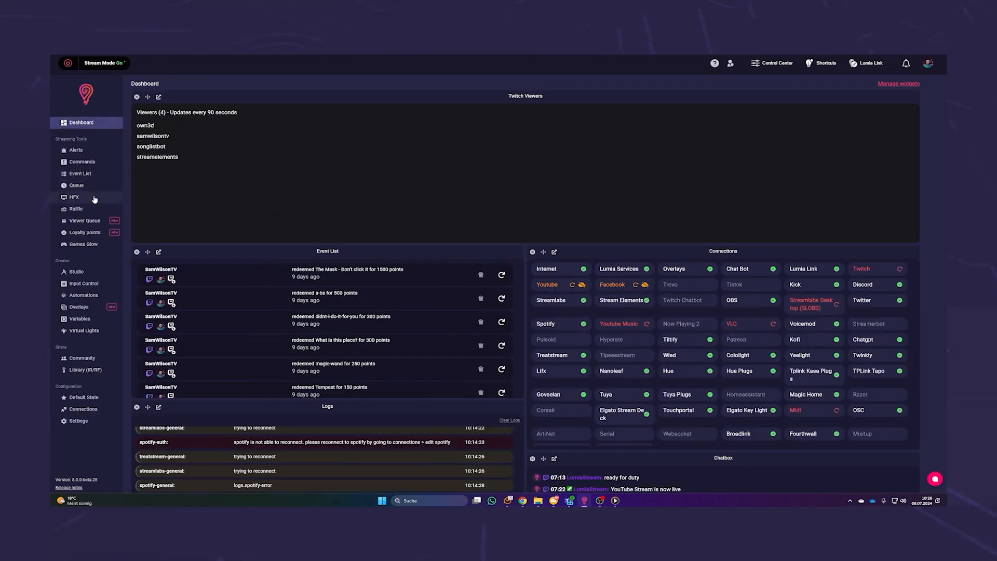
pyautogui.click(95, 200)
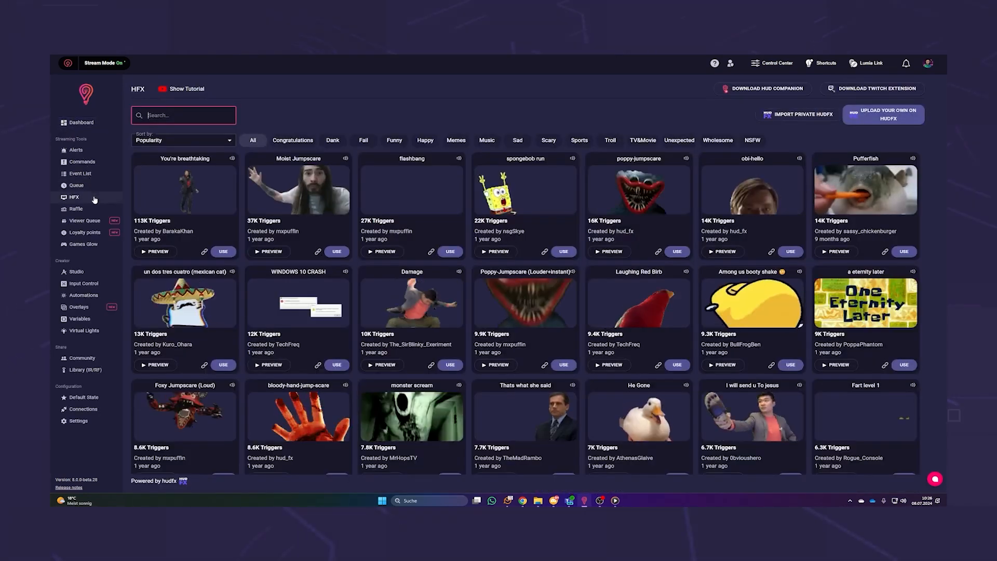
pyautogui.click(223, 252)
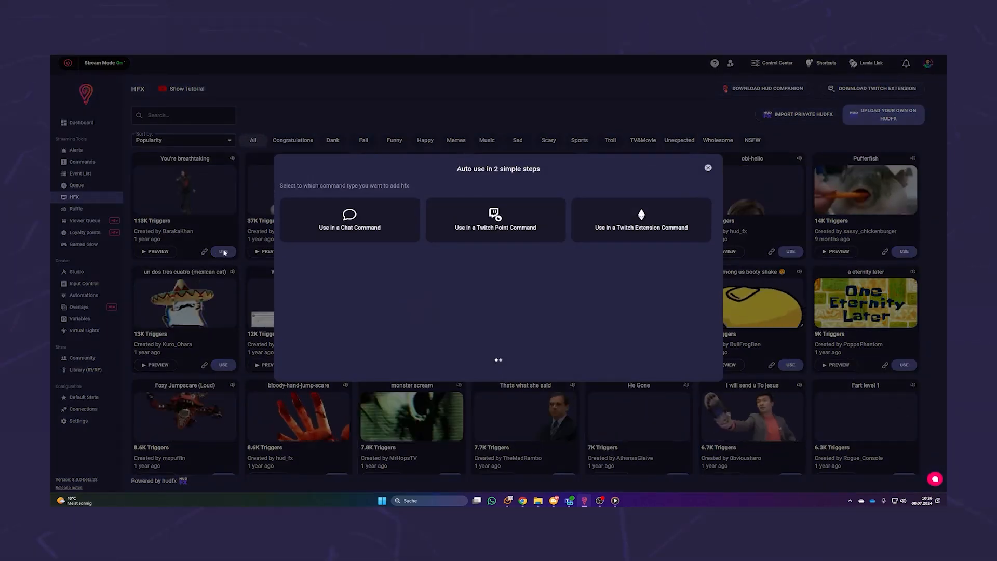
pyautogui.click(654, 229)
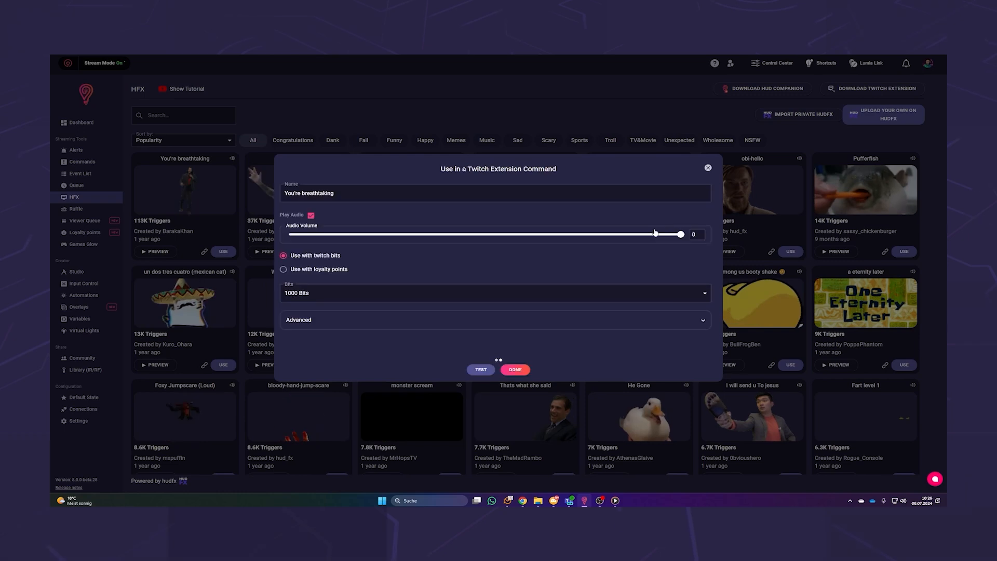
pyautogui.click(283, 270)
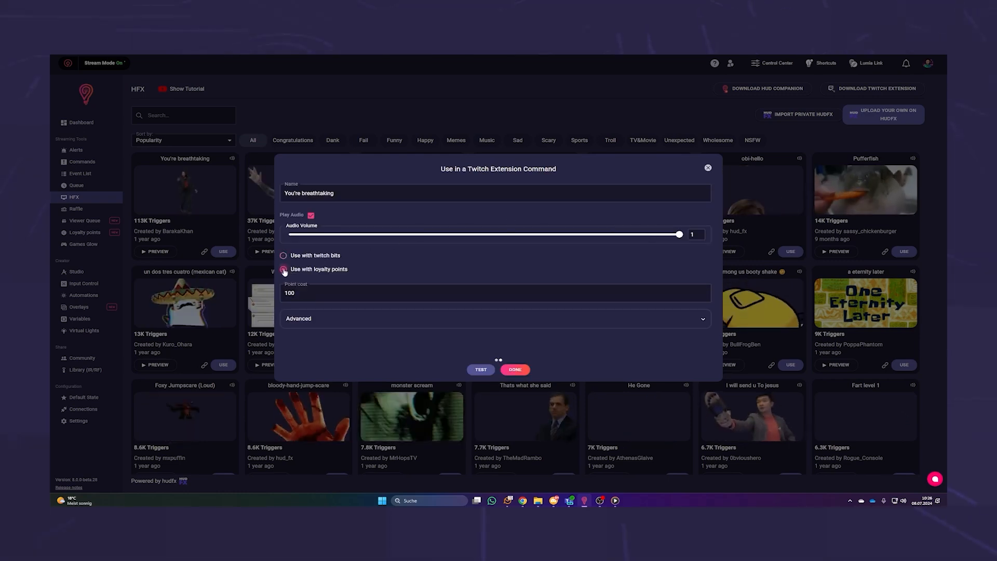
pyautogui.click(515, 371)
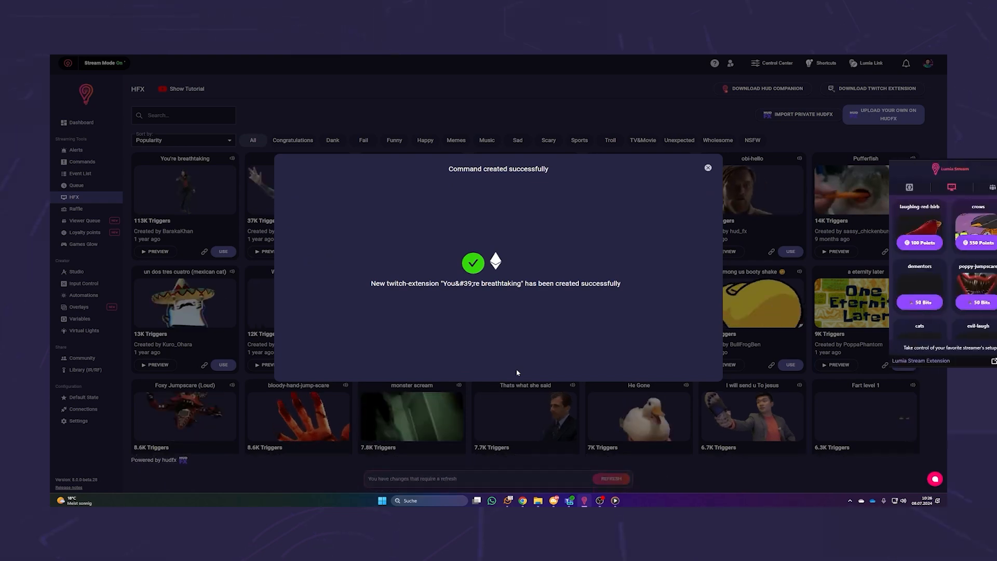
pyautogui.click(563, 412)
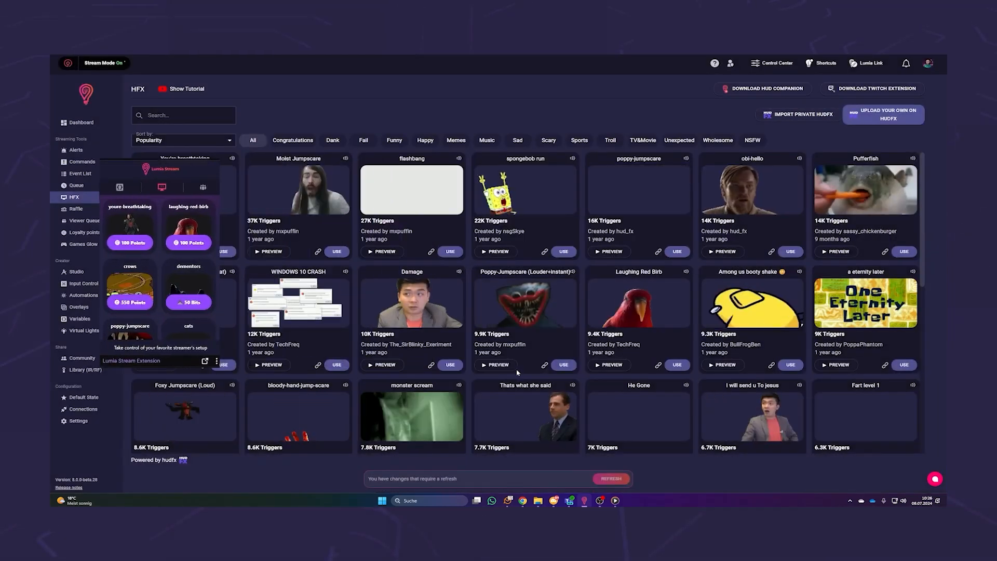
pyautogui.click(611, 478)
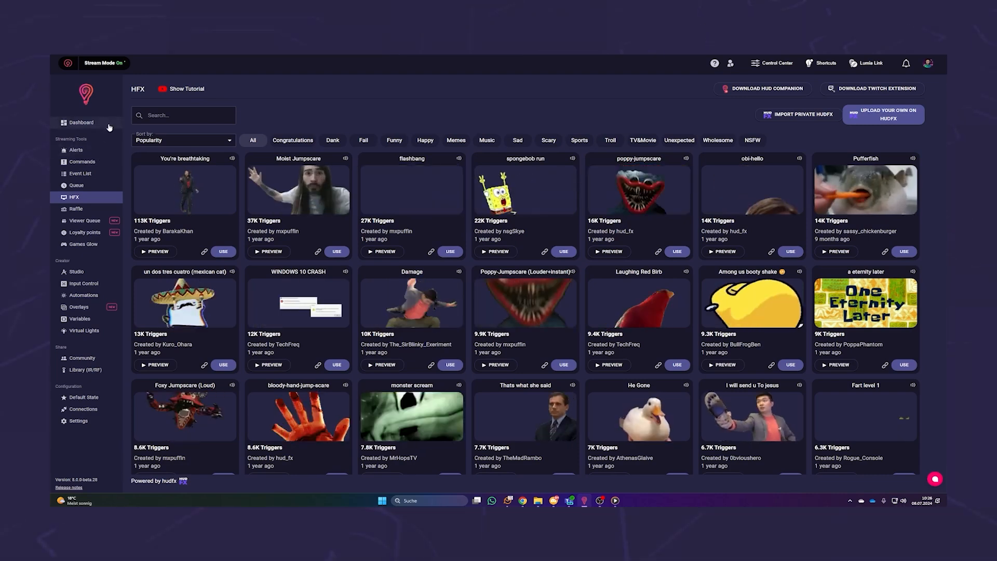
# Open the loytts chat command for editing and choose the Lumia action type Set Loyalty Points Command Value
pyautogui.click(86, 161)
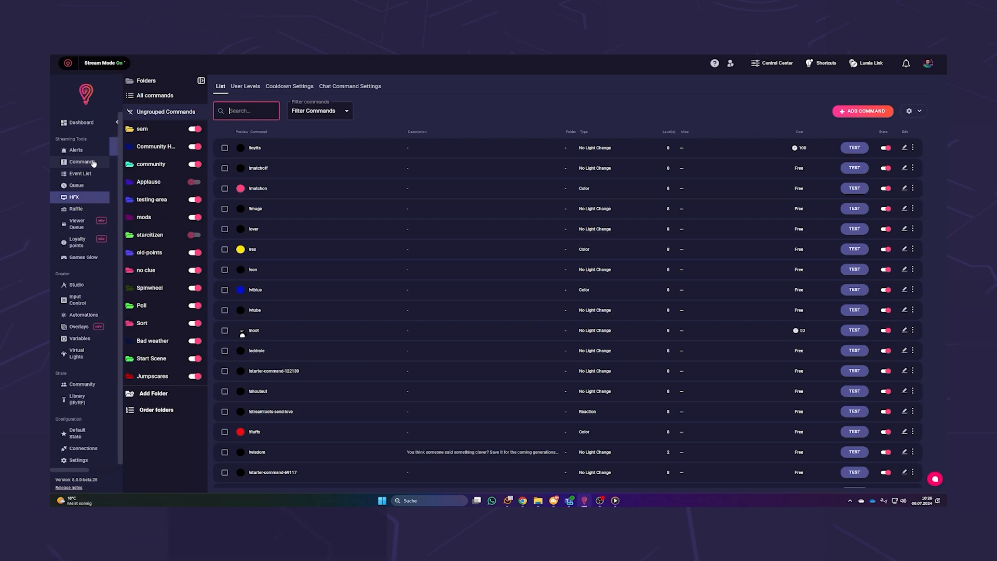
pyautogui.click(863, 111)
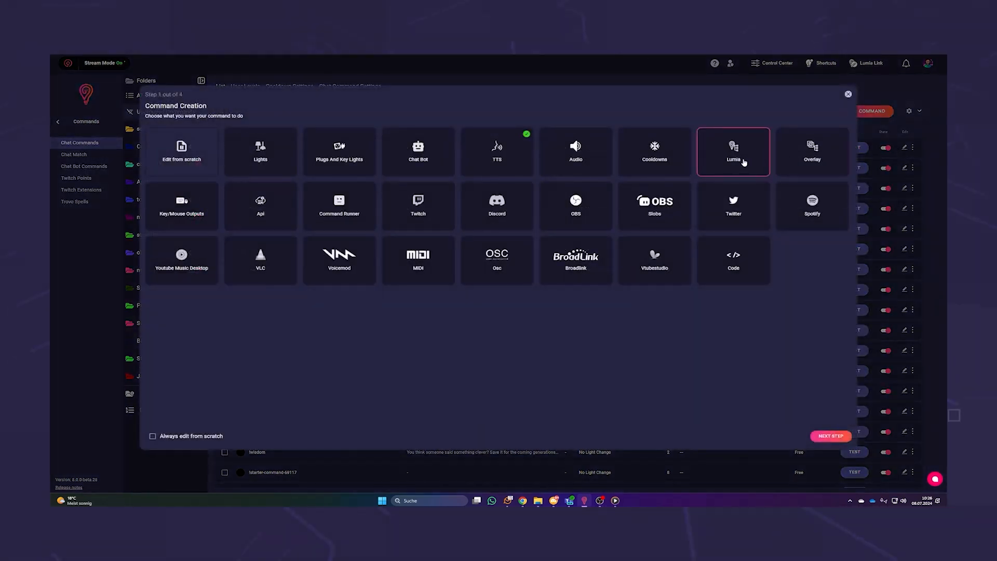
pyautogui.click(743, 160)
pyautogui.click(355, 133)
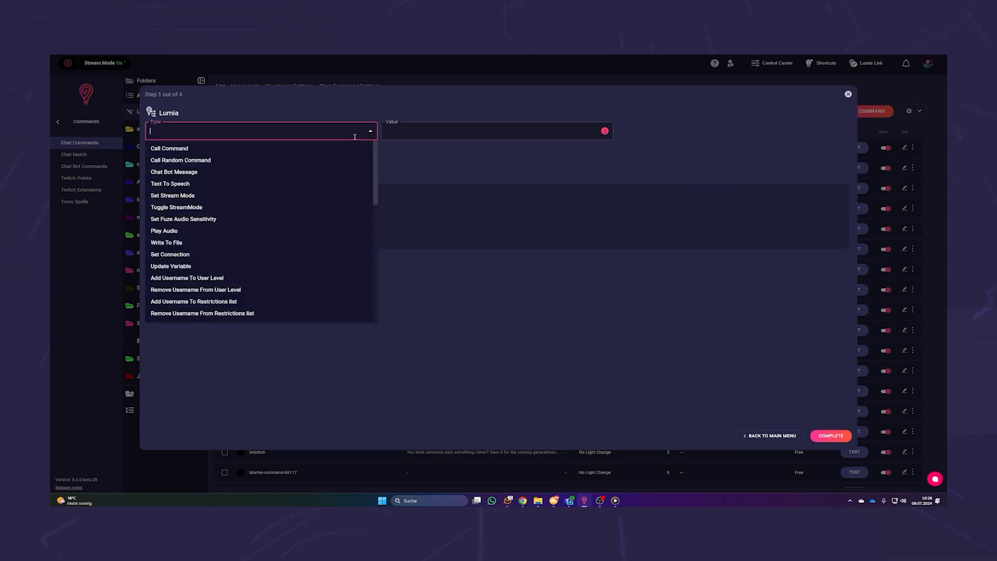
pyautogui.write('lo')
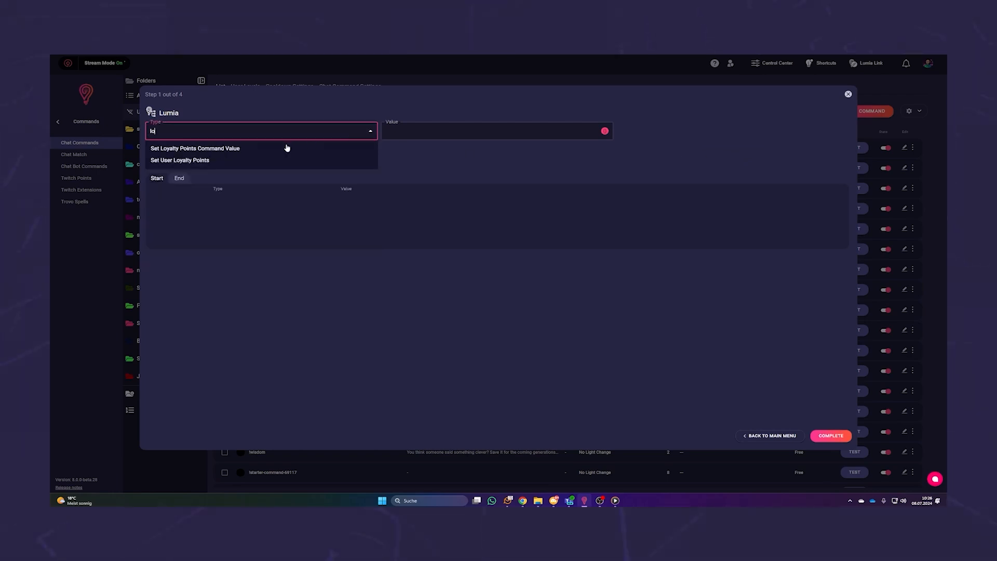
pyautogui.click(230, 149)
# Target current-command, set its redeem points value to *2, and add the action to the command
pyautogui.click(415, 131)
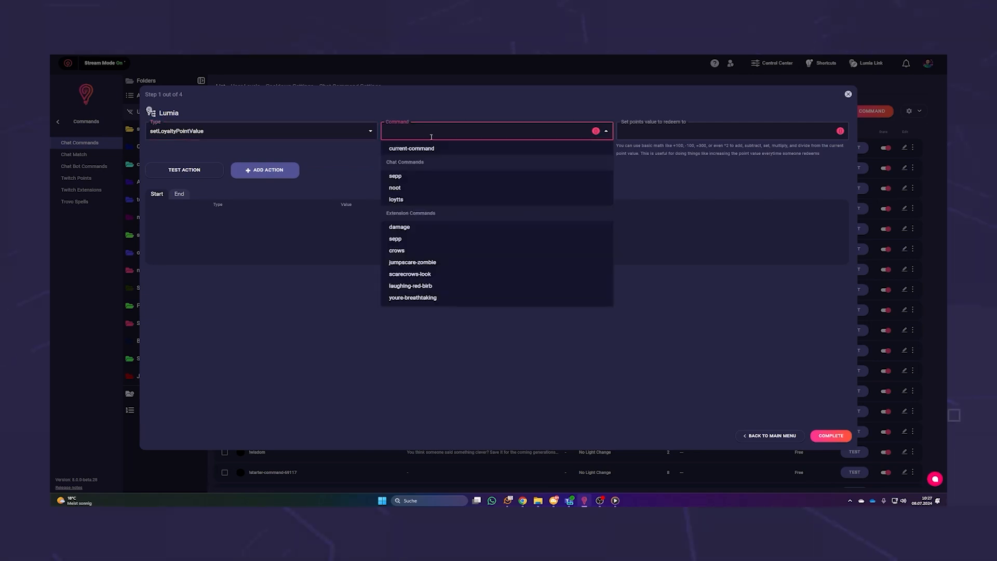
pyautogui.click(400, 179)
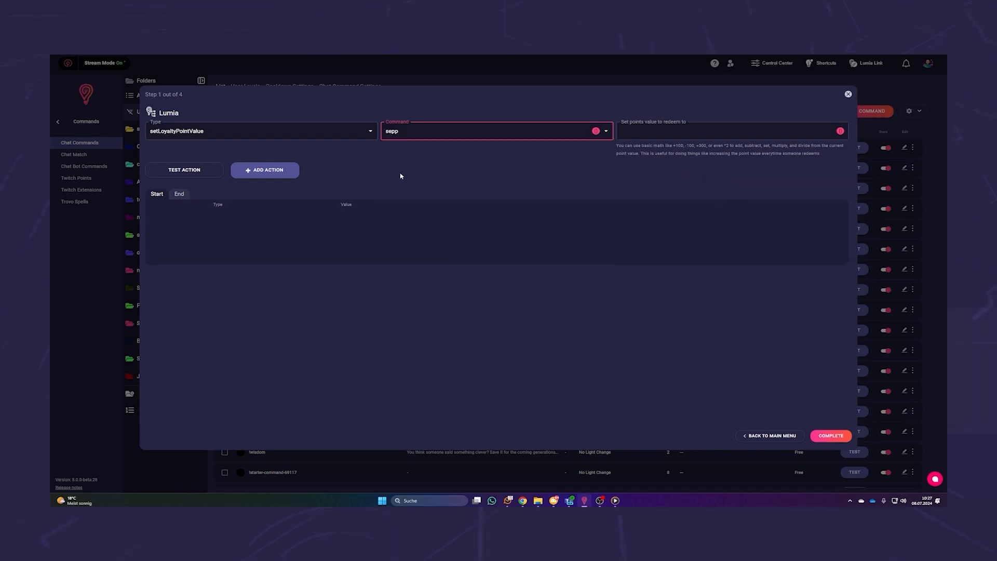
pyautogui.click(416, 133)
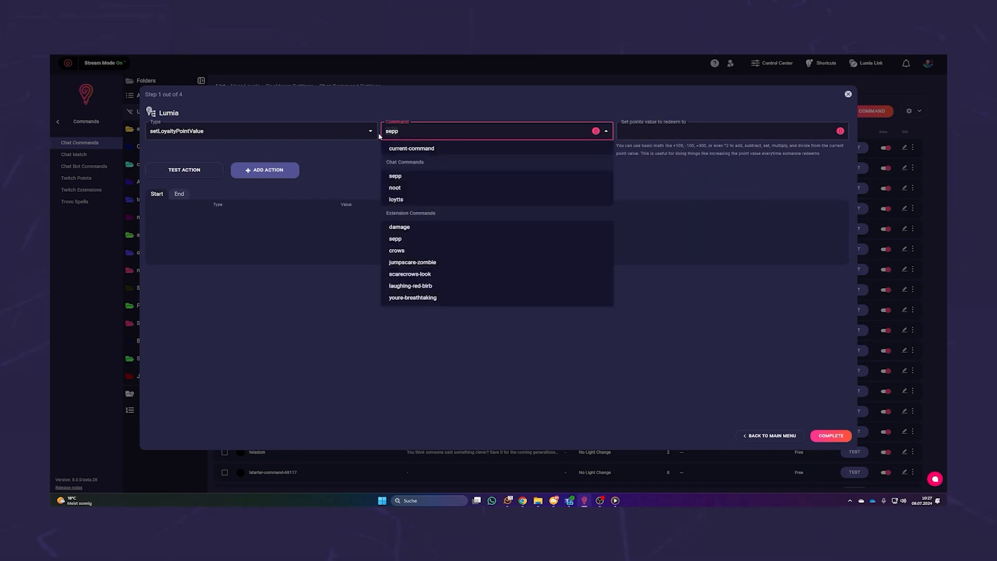
pyautogui.click(423, 149)
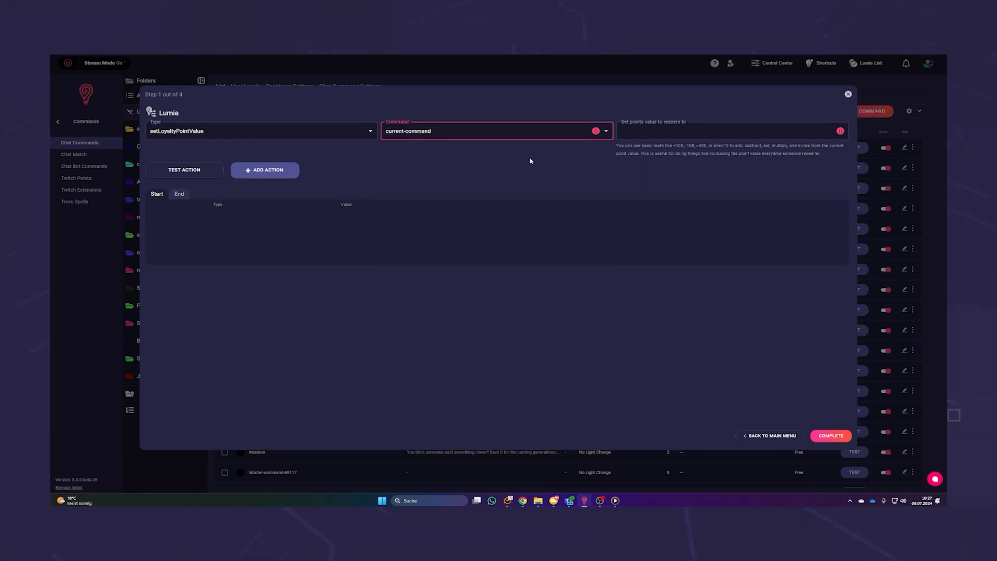
pyautogui.click(638, 132)
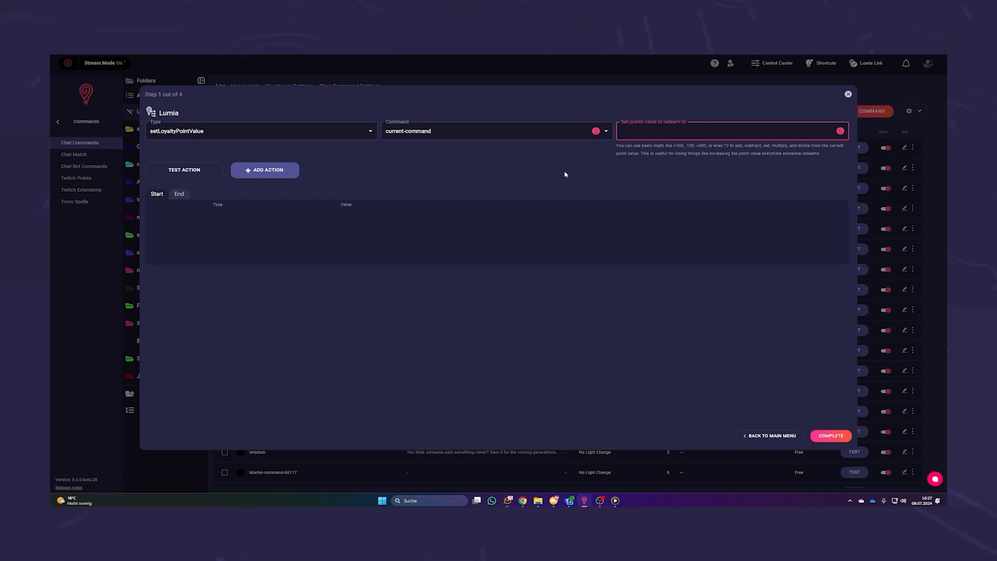
pyautogui.write('2')
pyautogui.click(289, 171)
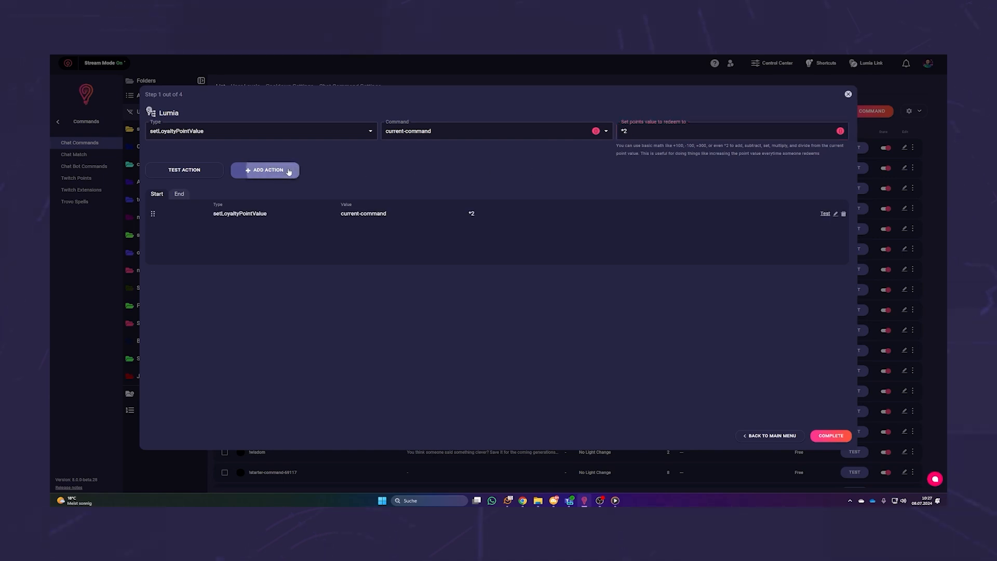
# Save the loytts command with its other settings as they are, and refresh to apply the changes
pyautogui.click(841, 438)
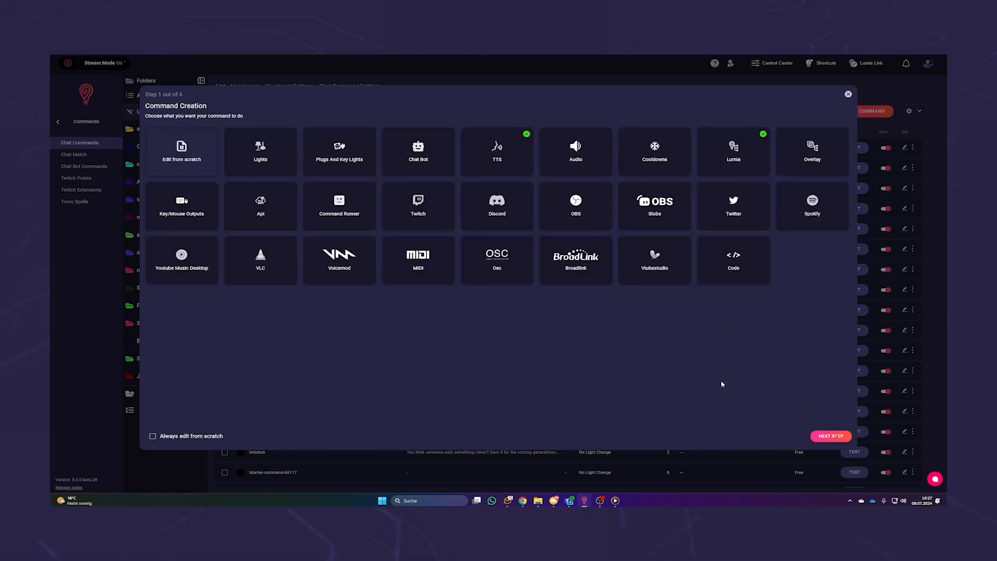
pyautogui.click(830, 436)
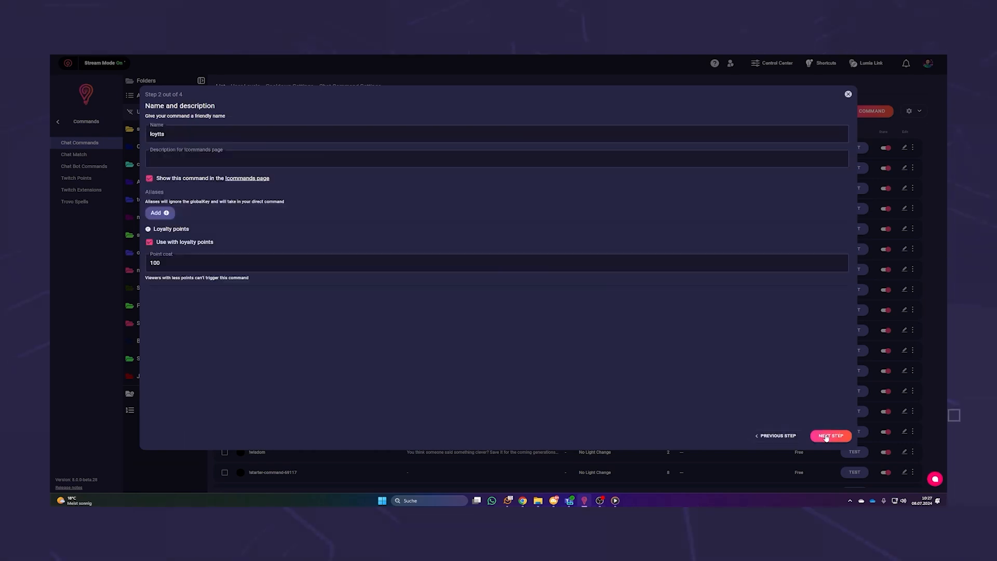
pyautogui.click(826, 436)
pyautogui.click(826, 437)
pyautogui.click(826, 437)
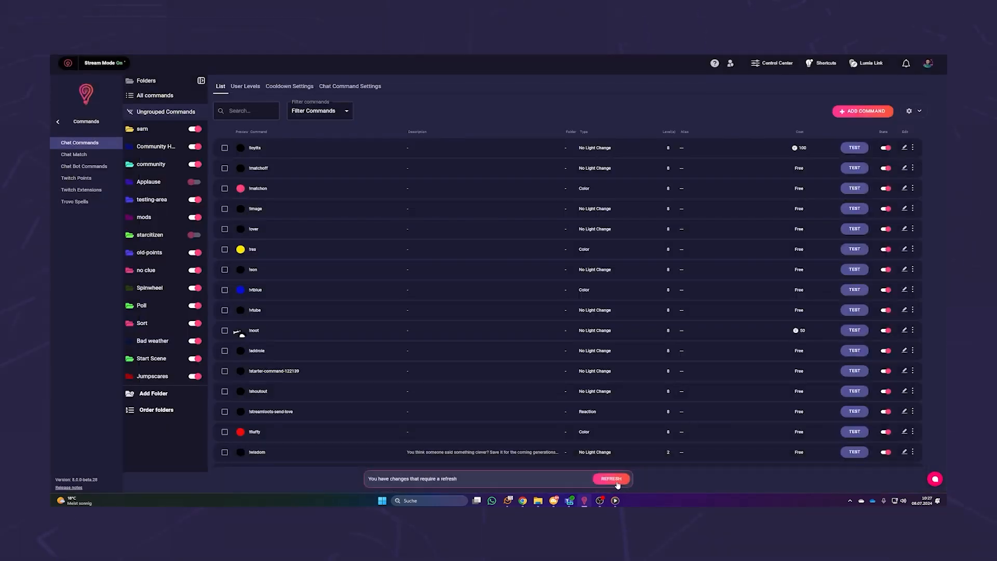
pyautogui.click(612, 479)
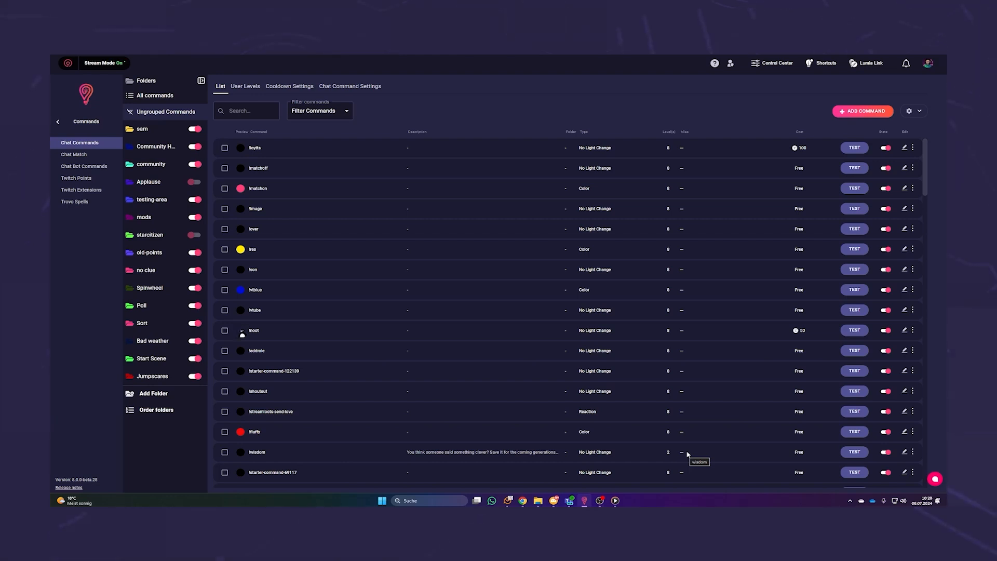
# Start a new chat bot command with the Lumia action type Set User Loyalty Points
pyautogui.click(99, 167)
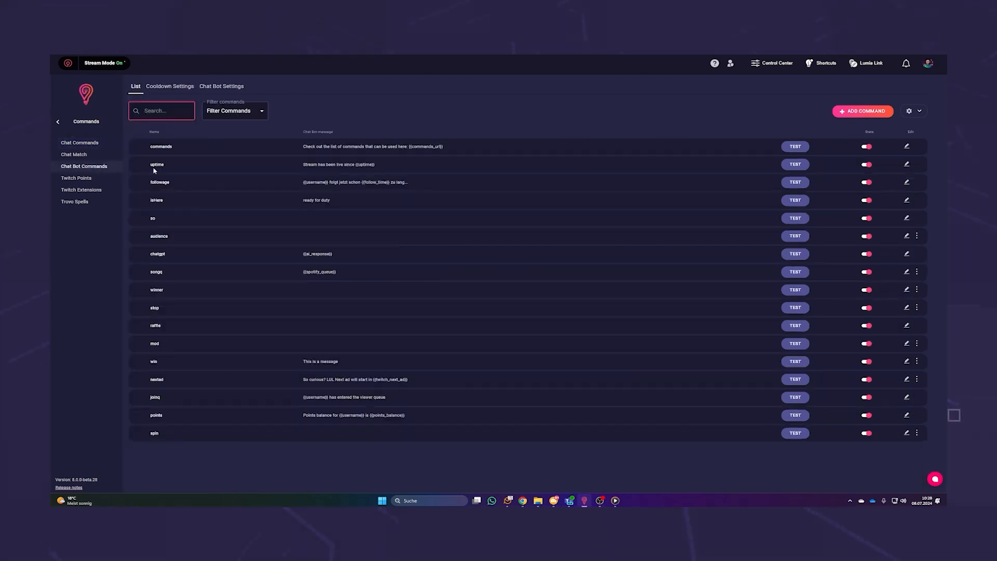
pyautogui.click(855, 112)
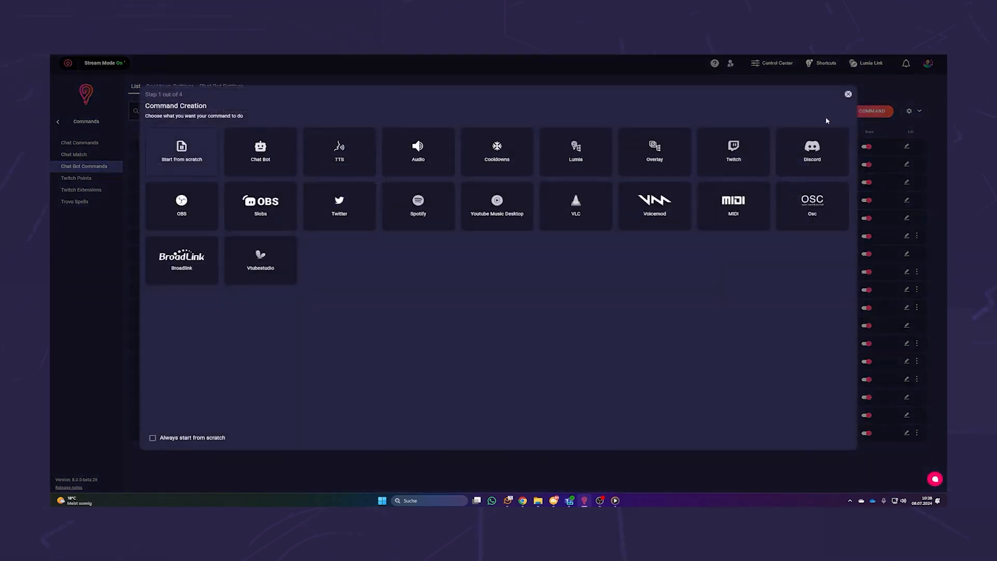
pyautogui.click(587, 154)
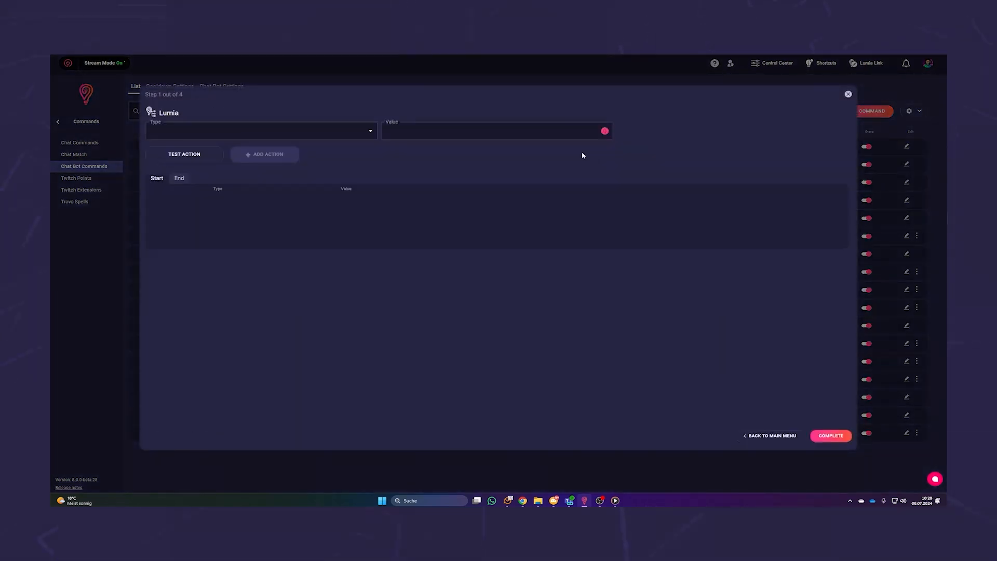
pyautogui.click(335, 130)
pyautogui.write('loya')
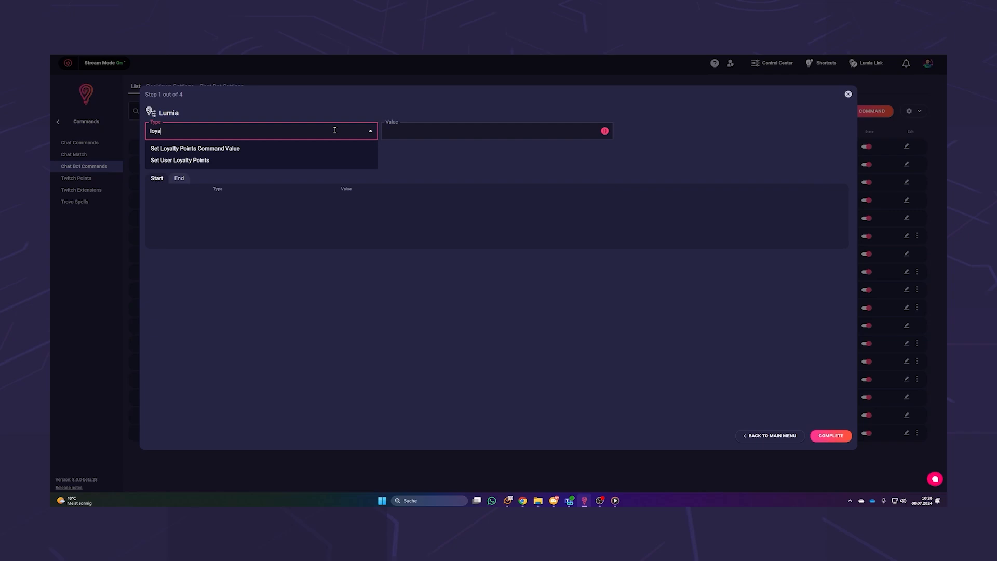
pyautogui.click(221, 162)
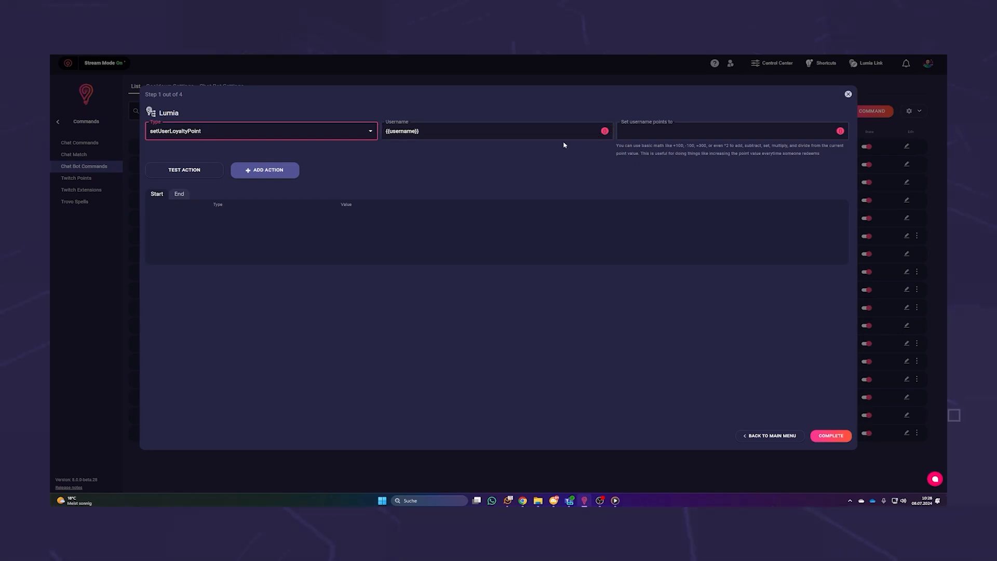
# Set the action's username to {{message}} and its points to +500, and add it to the command
pyautogui.click(406, 131)
pyautogui.doubleClick(391, 131)
pyautogui.write('message')
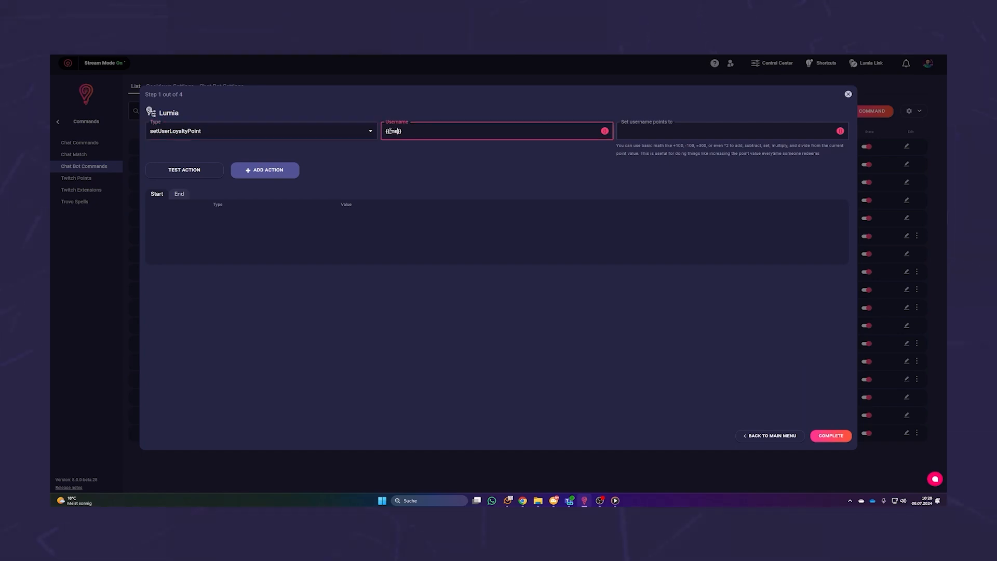
pyautogui.click(654, 131)
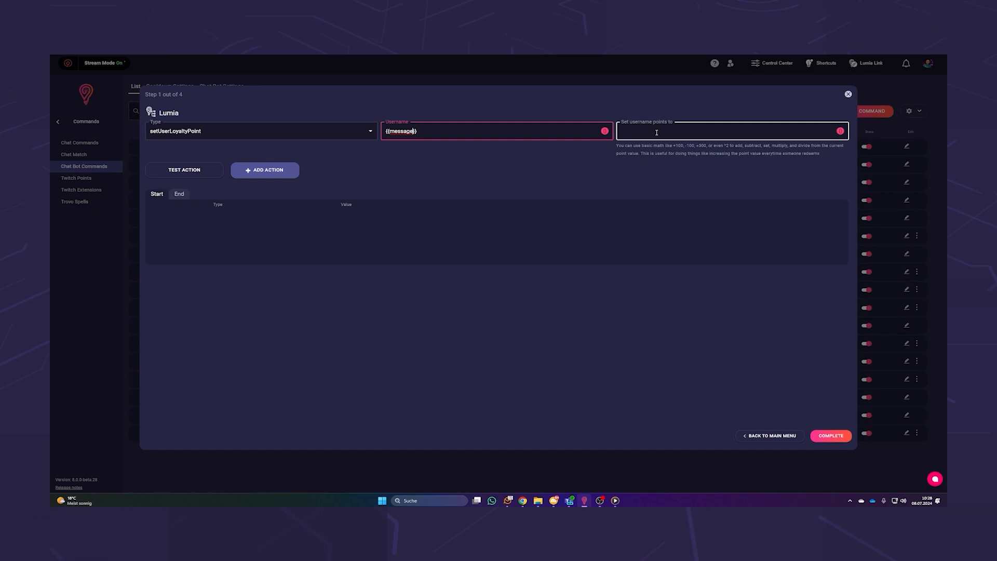
pyautogui.write('+500')
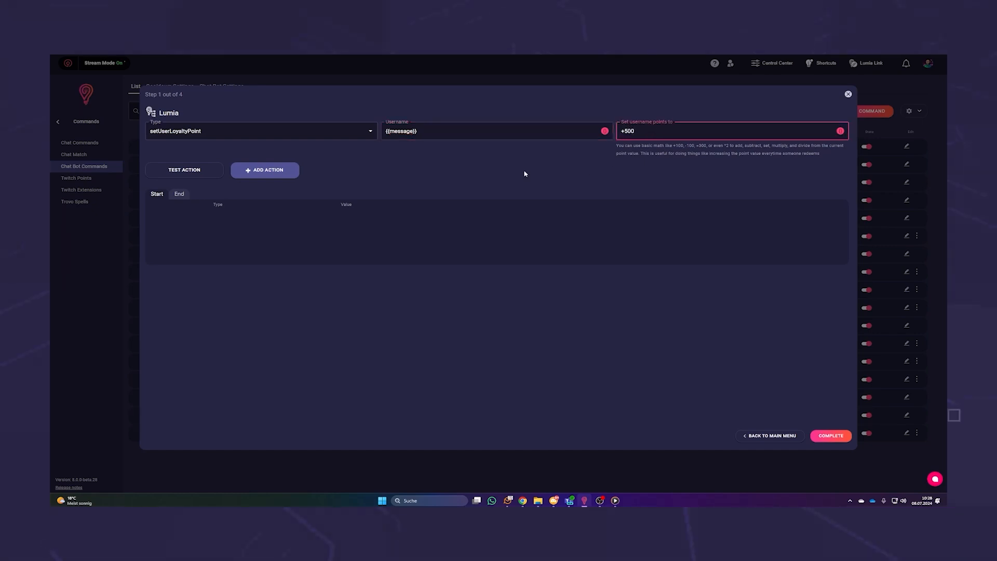
pyautogui.click(286, 169)
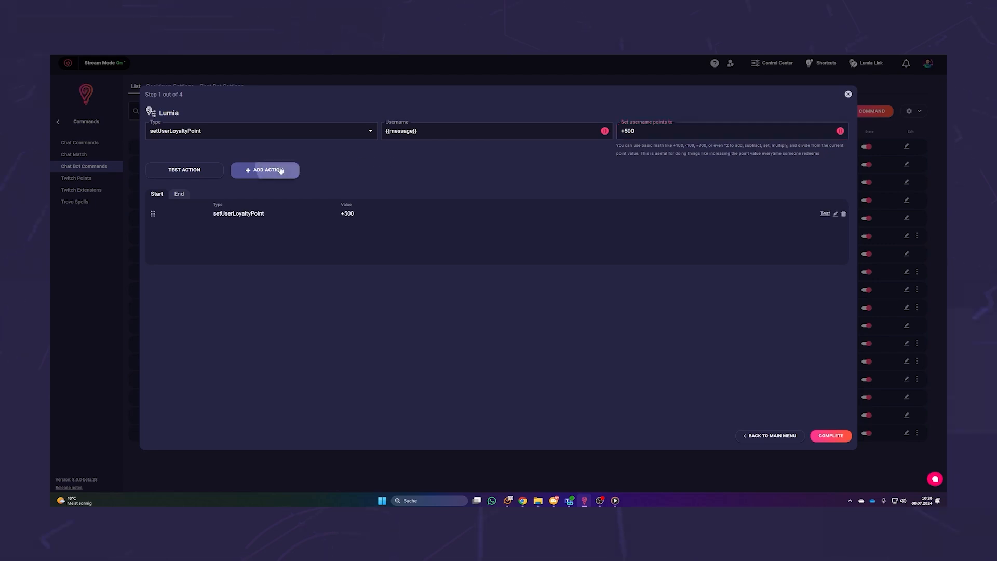
# Complete the action setup and name the chat bot command loyAdd
pyautogui.click(829, 435)
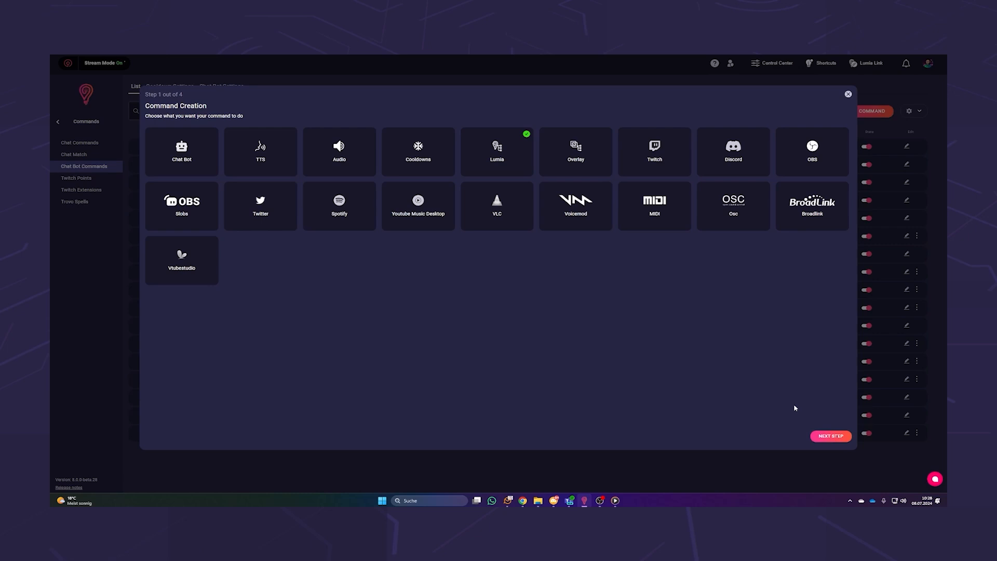
pyautogui.click(826, 437)
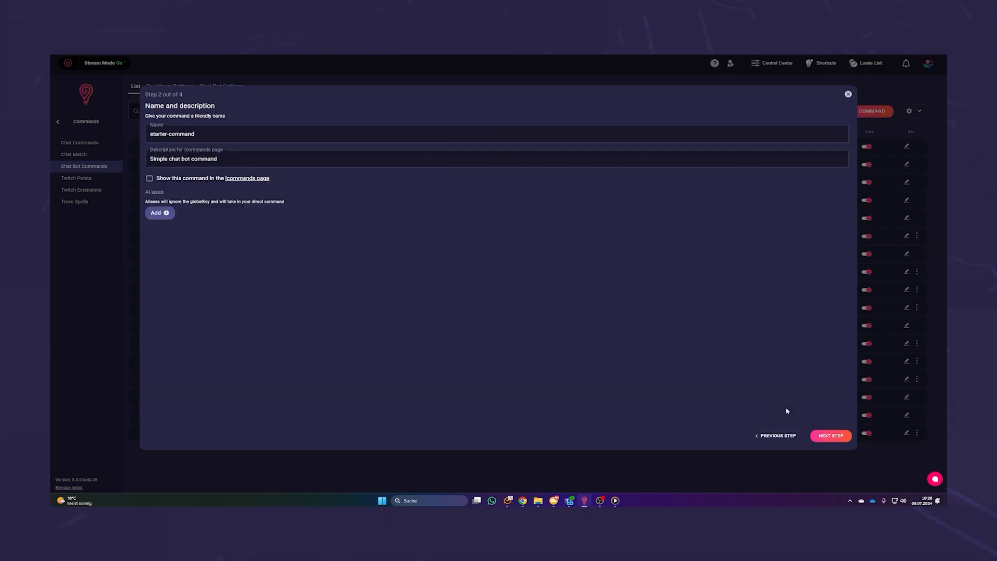
pyautogui.click(151, 133)
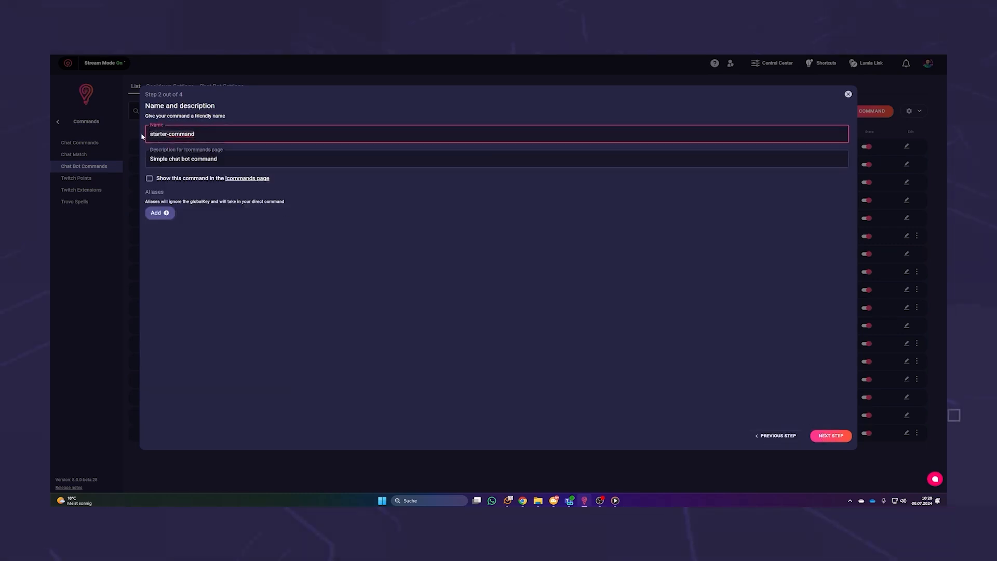
pyautogui.hotkey('ctrl', 'a')
pyautogui.write('loya')
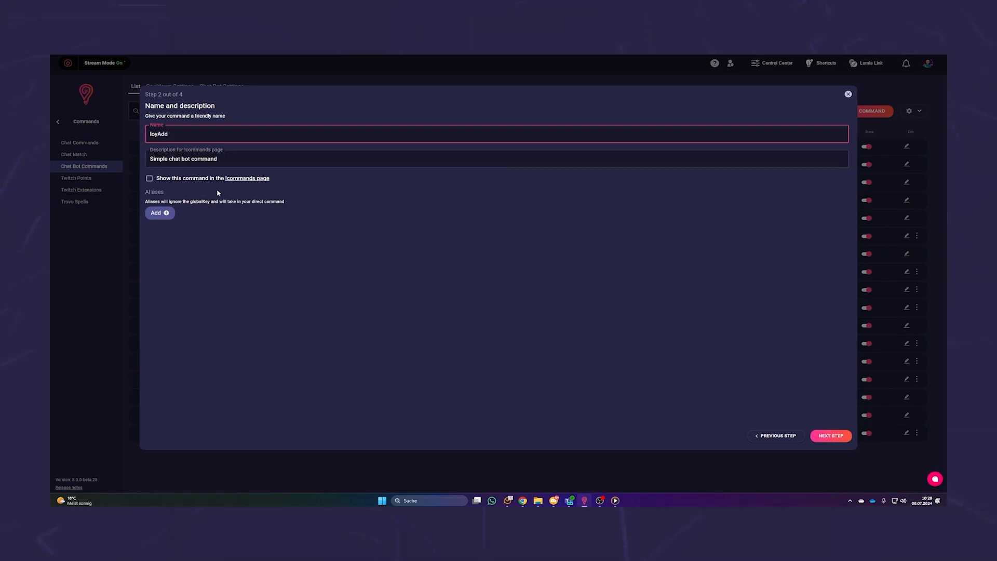
# Keep the default duration, user levels and advanced options, save the chat bot command, and refresh
pyautogui.click(831, 437)
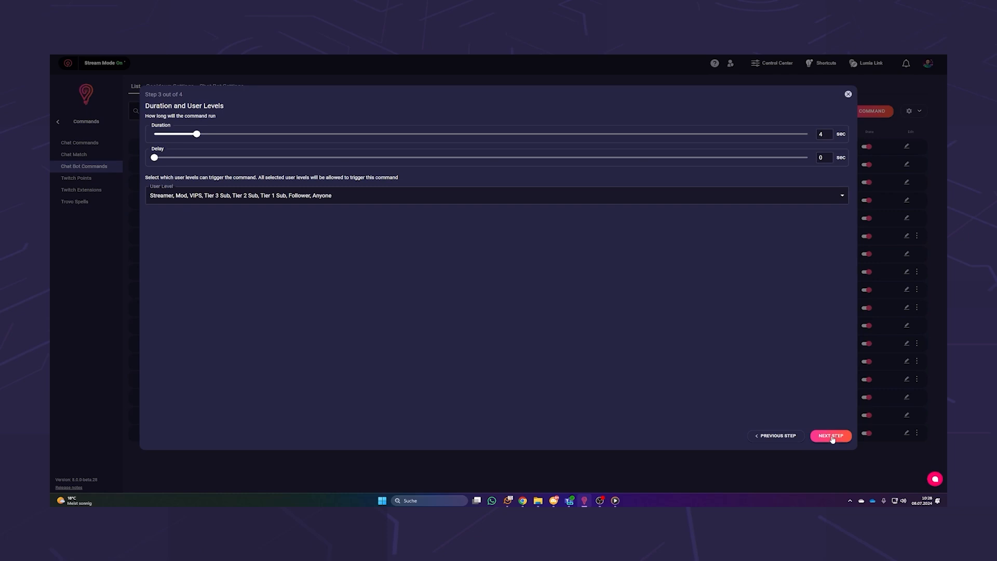
pyautogui.click(831, 437)
pyautogui.click(832, 436)
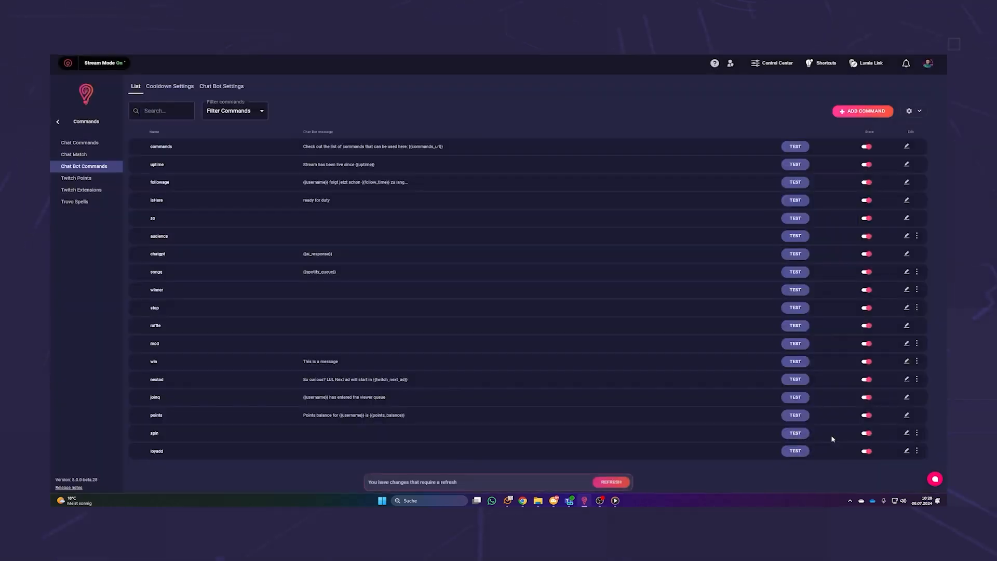
pyautogui.click(609, 478)
# Test the new command in Twitch chat by sending !loyadd with the streamer's username, checking the balance with !points before and after
pyautogui.write('!points')
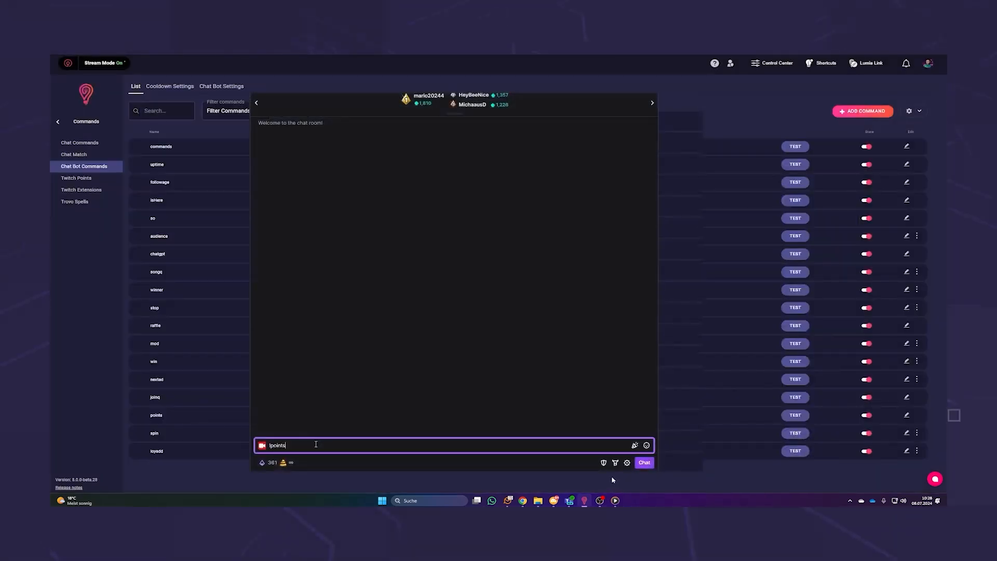
pyautogui.press('Return')
pyautogui.write('!loyadd samwilsontv')
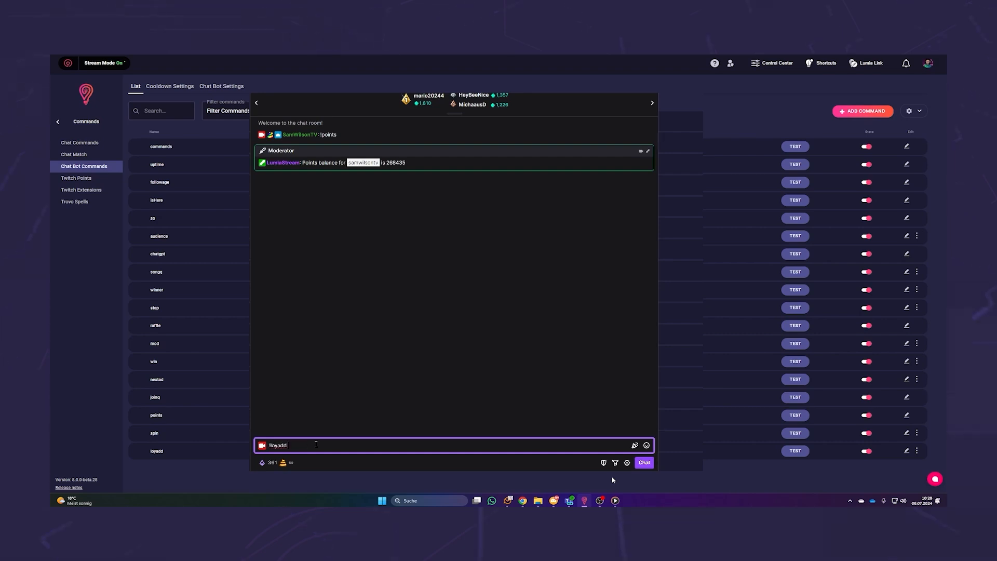
pyautogui.press('Return')
pyautogui.write('!points')
pyautogui.press('Return')
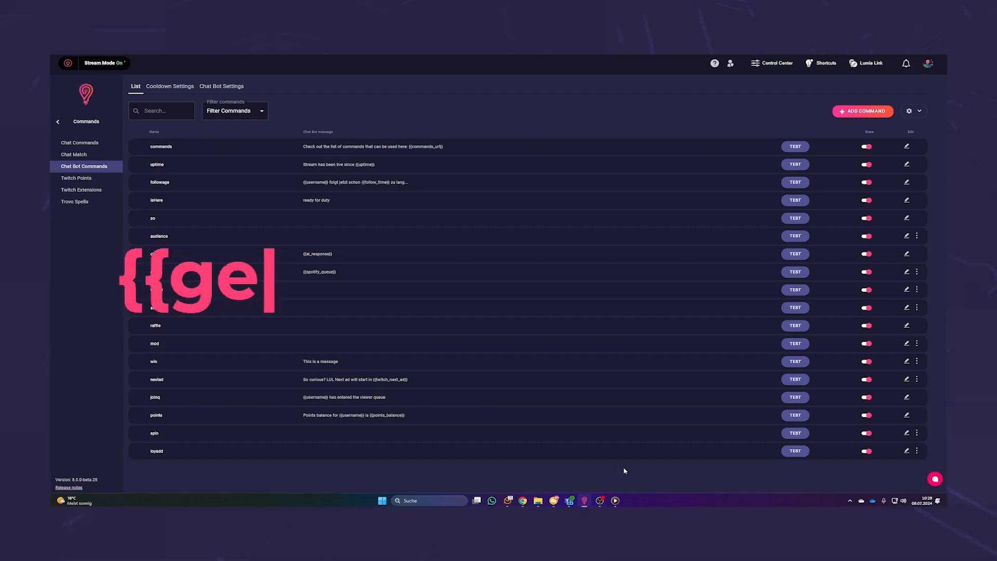
# Edit the loyadd command's setUserLoyaltyPoint action and replace its username with the variable {{get_var_from_msg=name}}
pyautogui.click(906, 452)
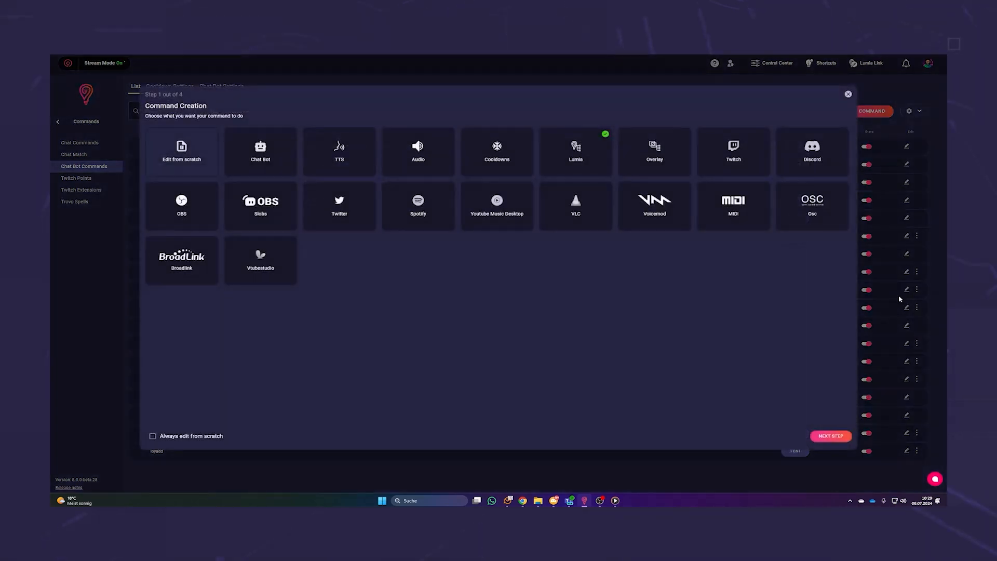
pyautogui.click(583, 159)
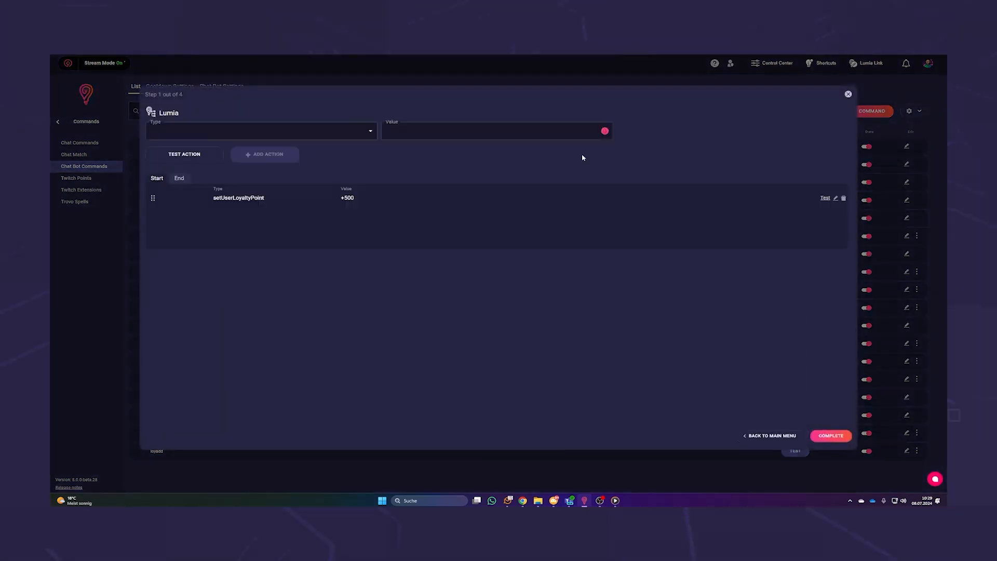
pyautogui.click(835, 198)
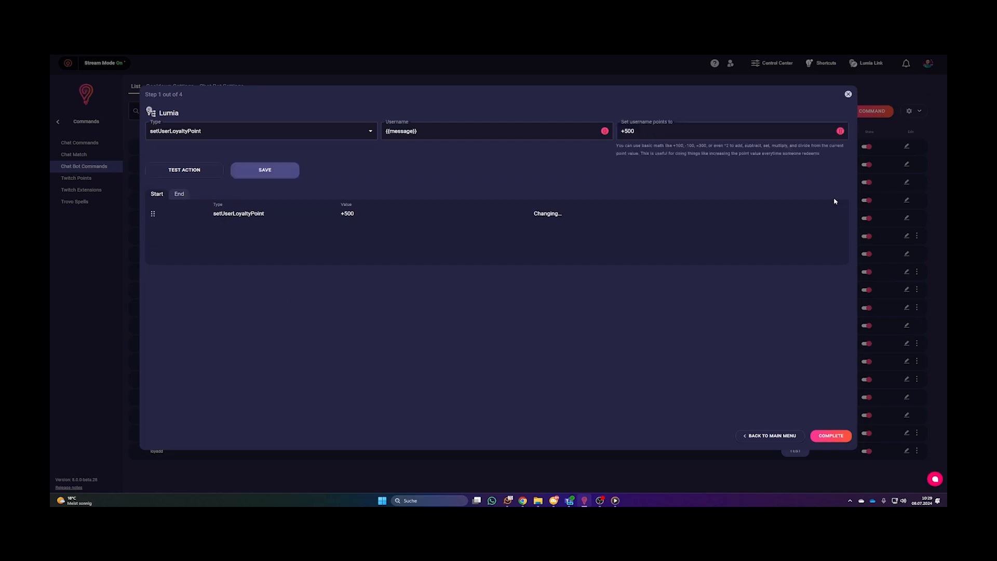
pyautogui.click(429, 131)
pyautogui.moveTo(424, 132); pyautogui.dragTo(385, 137)
pyautogui.press('BackSpace')
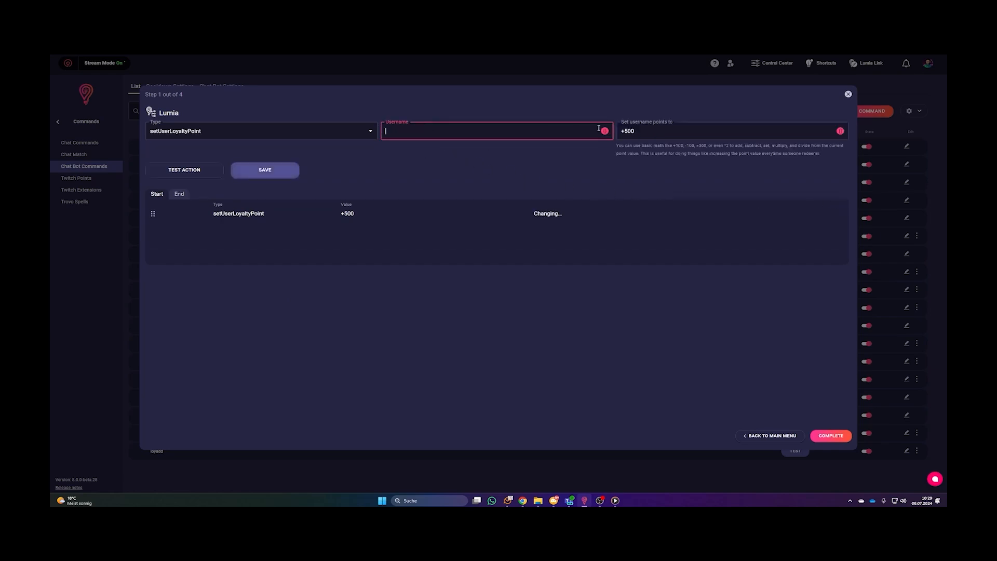
pyautogui.click(604, 131)
pyautogui.write('get')
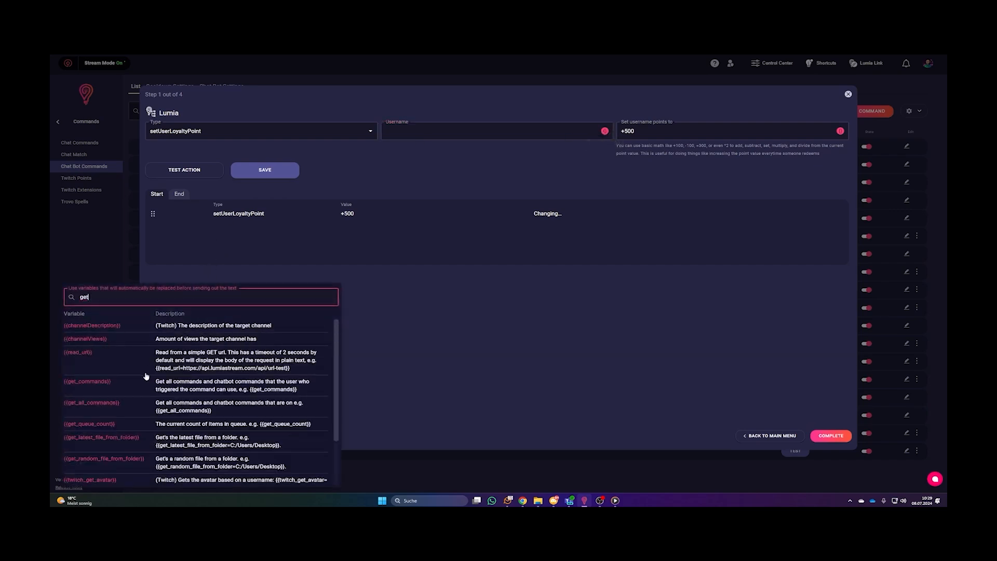
pyautogui.scroll(-2, 143, 384)
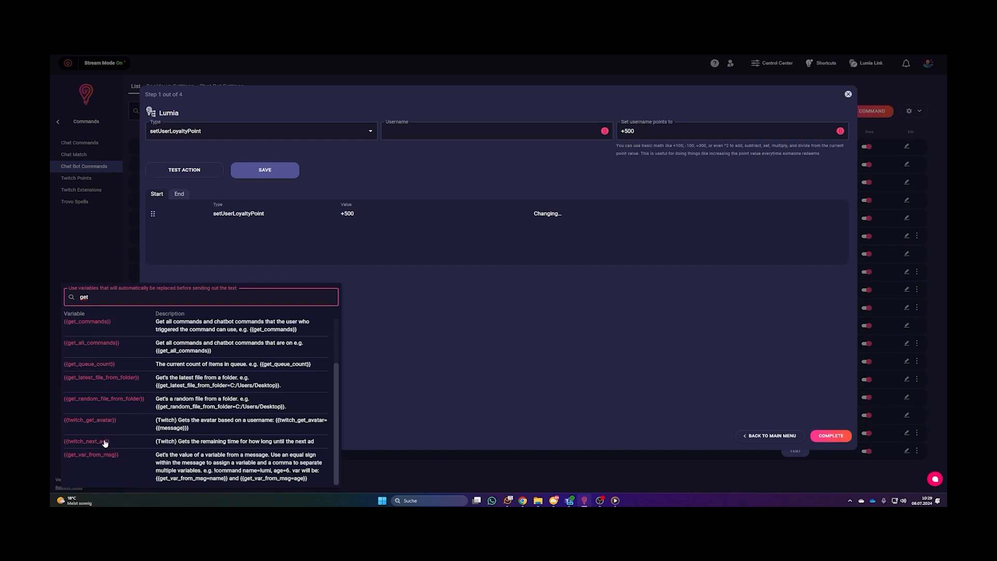
pyautogui.click(102, 456)
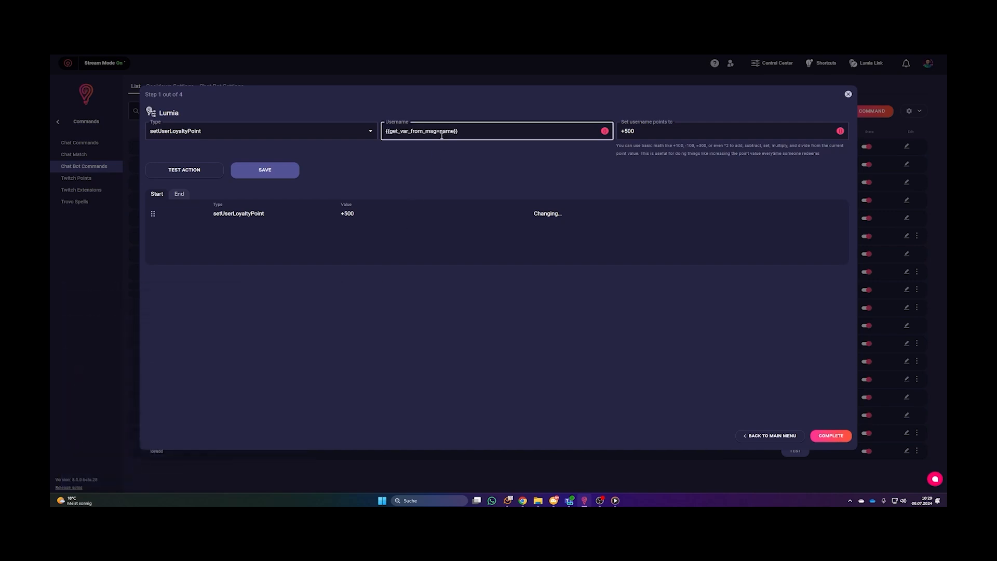
# Set the action's username points to {{get_var_from_msg=points}}, based on the username variable, and save the action
pyautogui.click(460, 133)
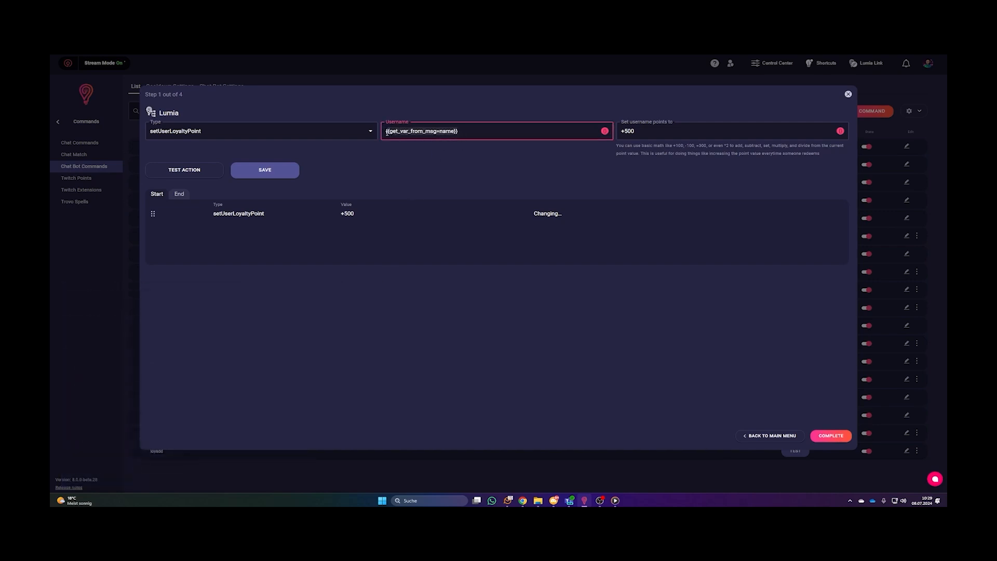
pyautogui.click(625, 131)
pyautogui.hotkey('ctrl', 'a')
pyautogui.write('{{get_var_from_msg=name}}')
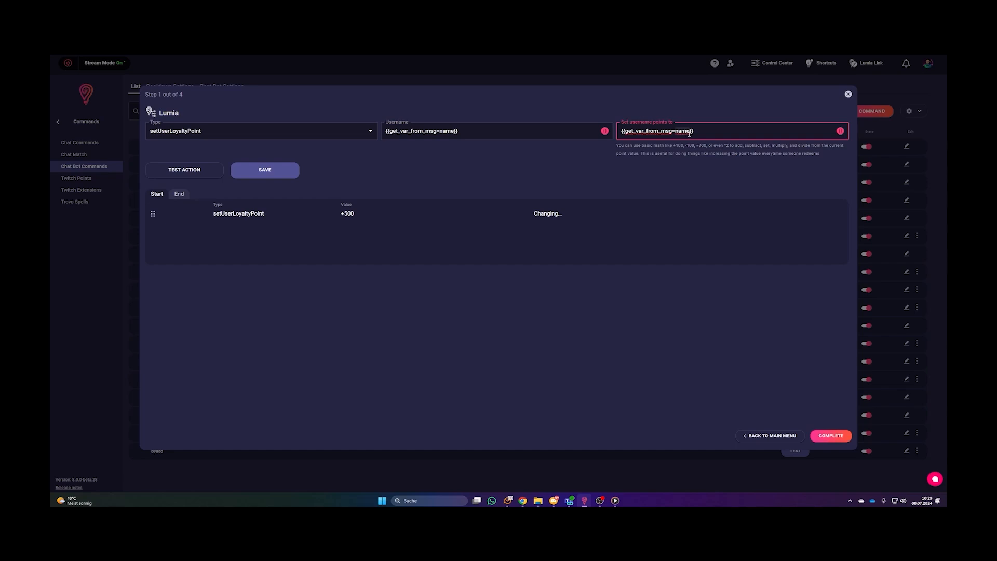
pyautogui.write('points')
pyautogui.click(673, 165)
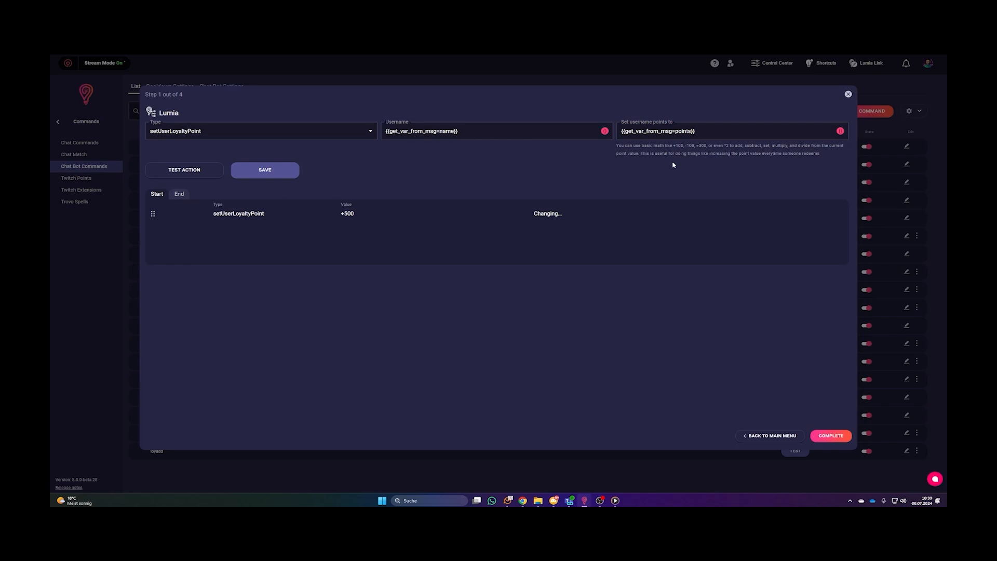
pyautogui.click(289, 172)
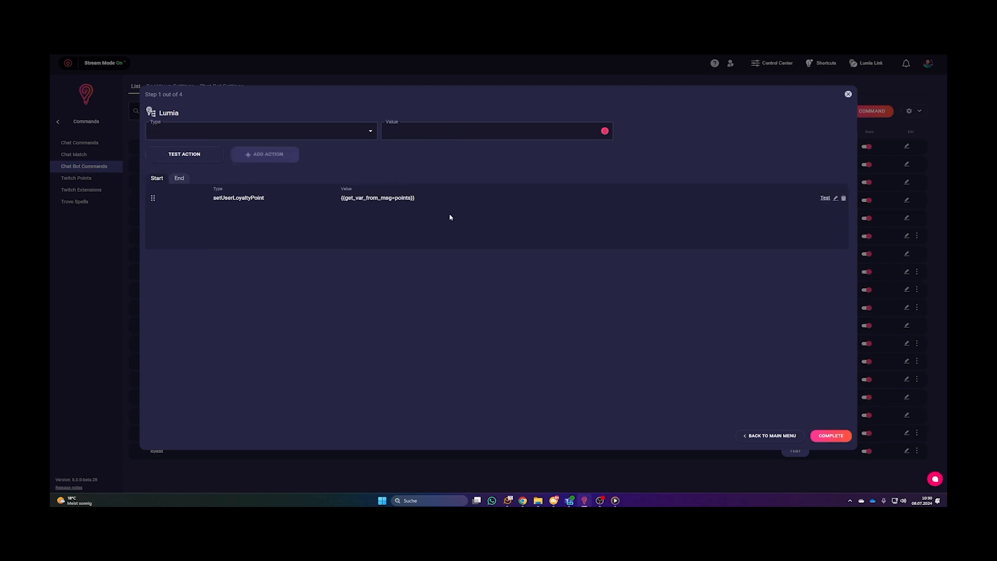
# Complete the edited Lumia action and save the command, keeping its name, duration, user levels and advanced options
pyautogui.click(832, 436)
pyautogui.click(831, 437)
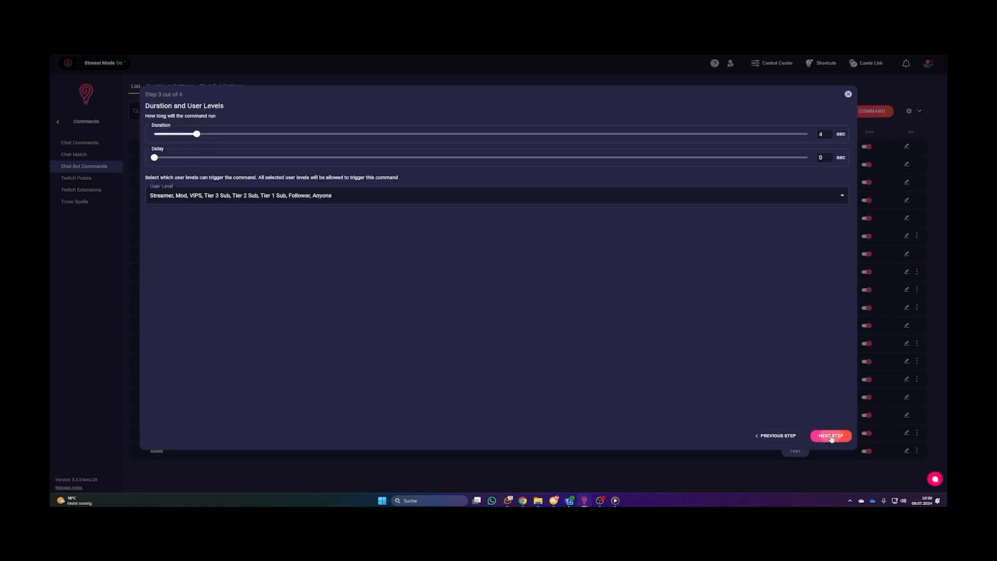
pyautogui.click(824, 437)
pyautogui.click(825, 437)
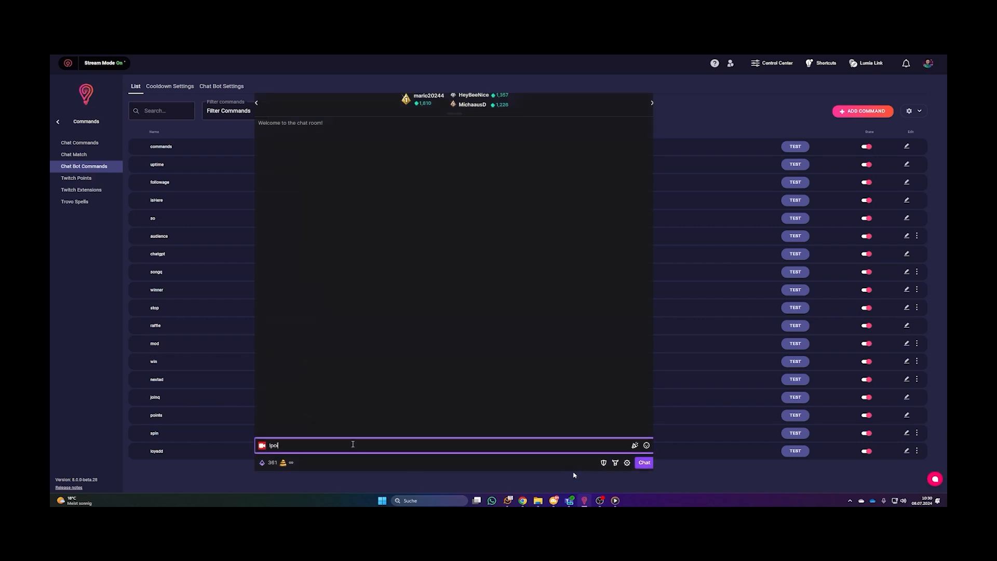
# Test in Twitch chat by sending !loyadd with the streamer's username as name and points=/2, checking the balance with !points before and after
pyautogui.press('Return')
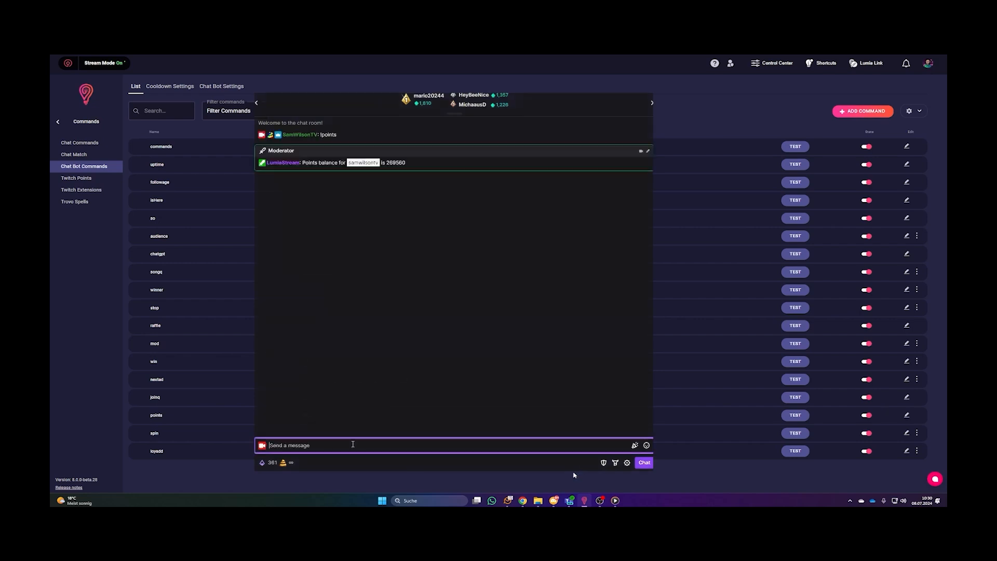
pyautogui.write('!loyadd name=samwilsontv, points=2')
pyautogui.click(58, 122)
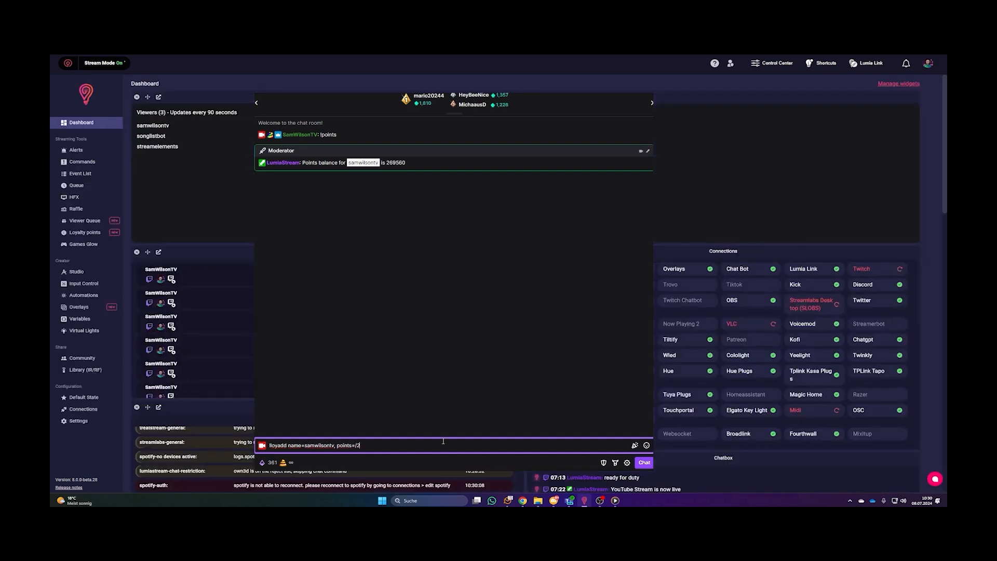
pyautogui.press('Return')
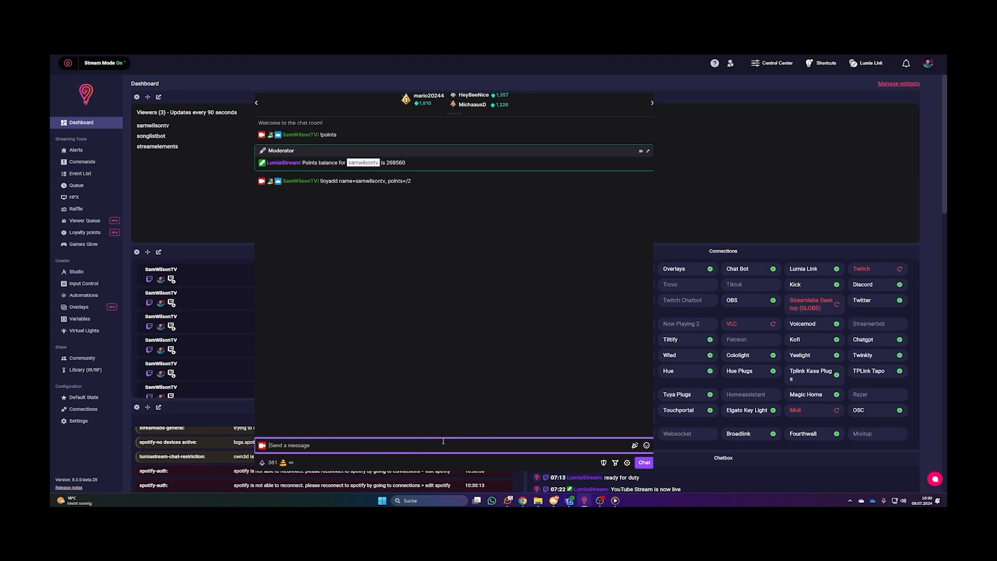
pyautogui.write('!points')
pyautogui.press('Return')
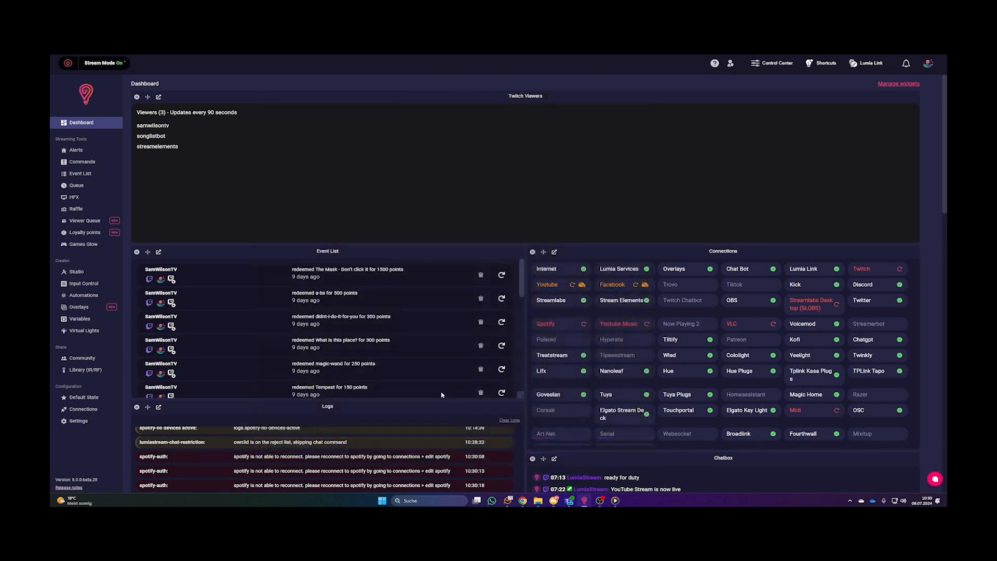
# Create a new overlay named Loyalty and choose its resolution
pyautogui.click(88, 310)
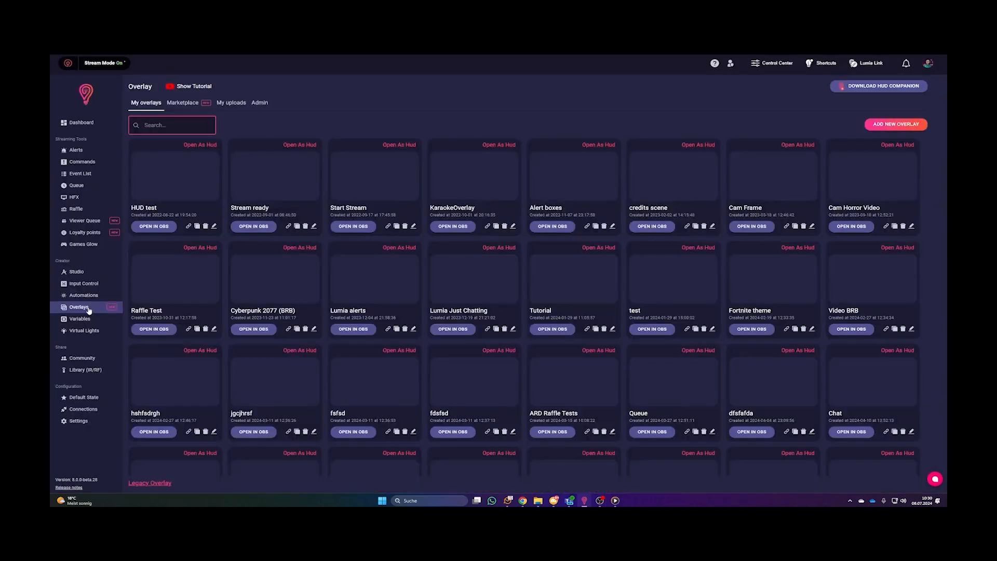
pyautogui.click(887, 126)
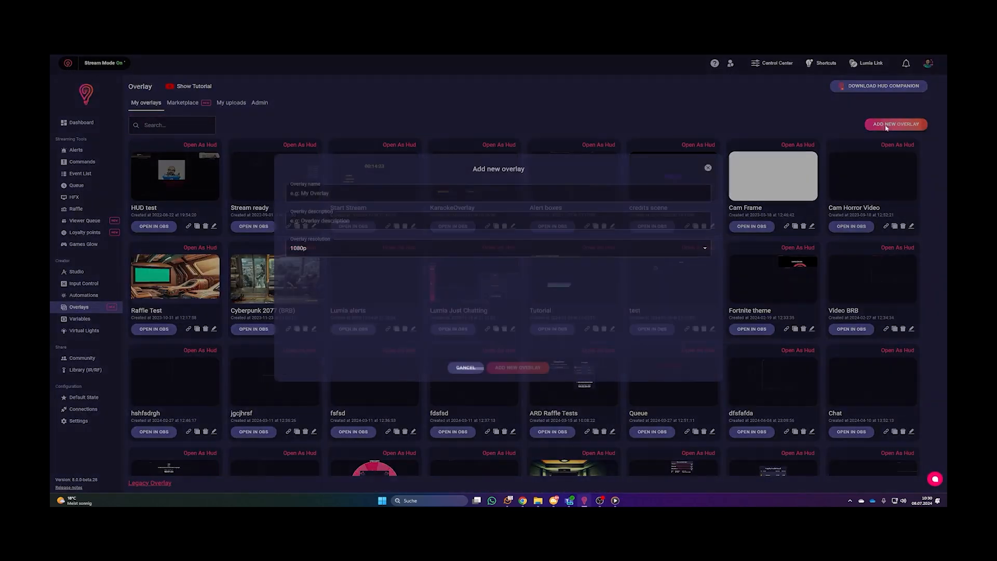
pyautogui.click(389, 195)
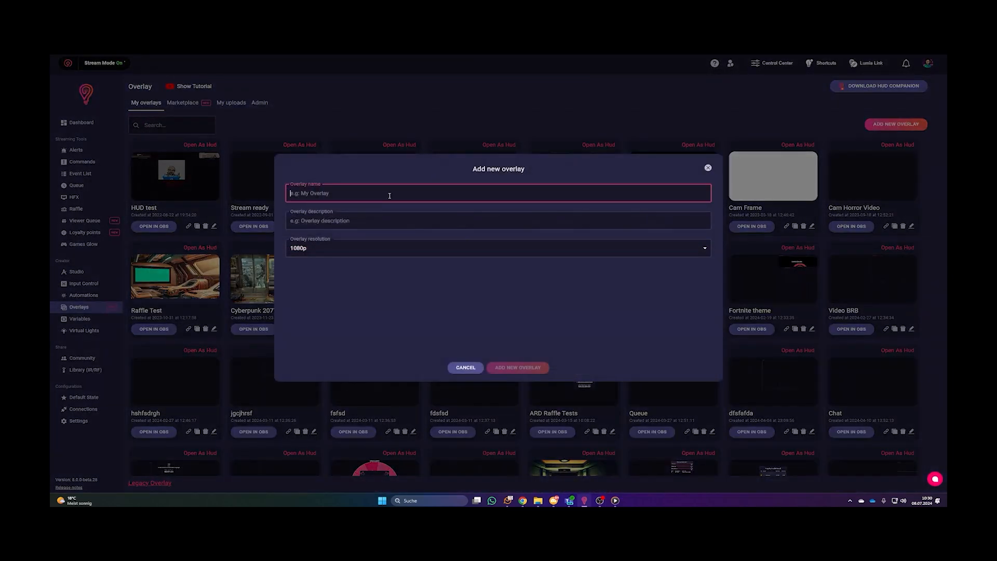
pyautogui.write('Loyalty')
pyautogui.click(366, 248)
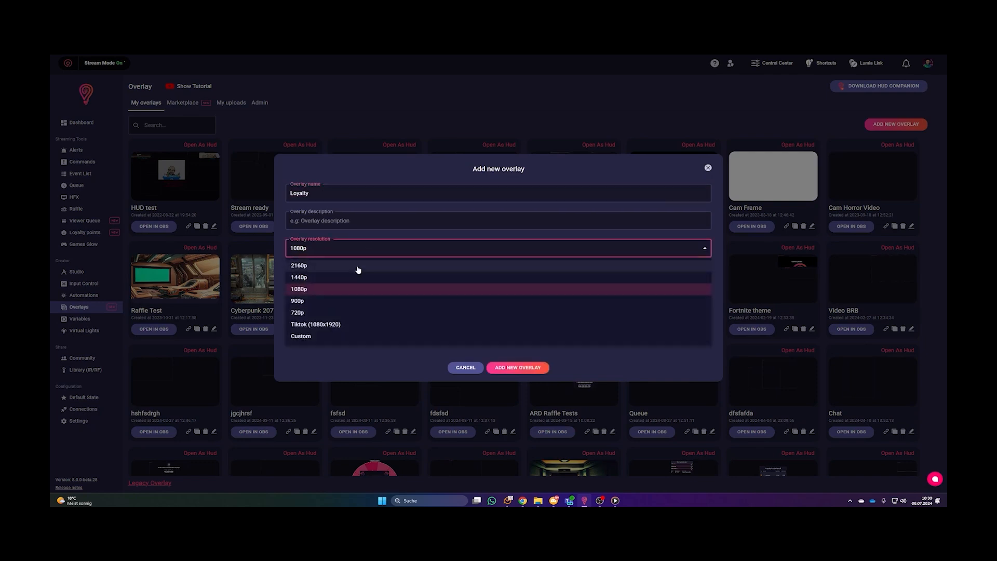
pyautogui.click(359, 299)
pyautogui.click(515, 367)
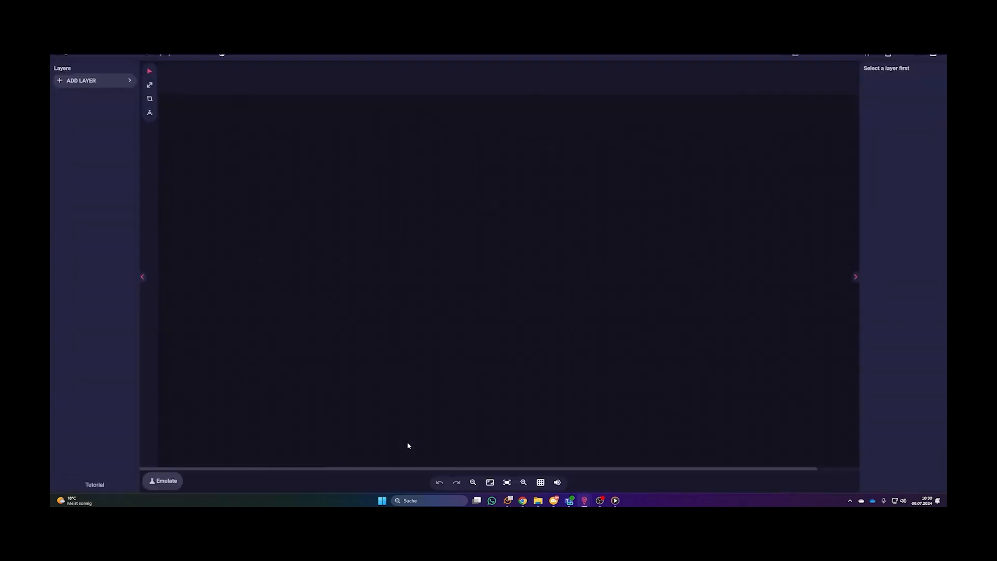
# Add a Loyalty Leaderboard layer from the interaction layers to the new overlay
pyautogui.click(106, 80)
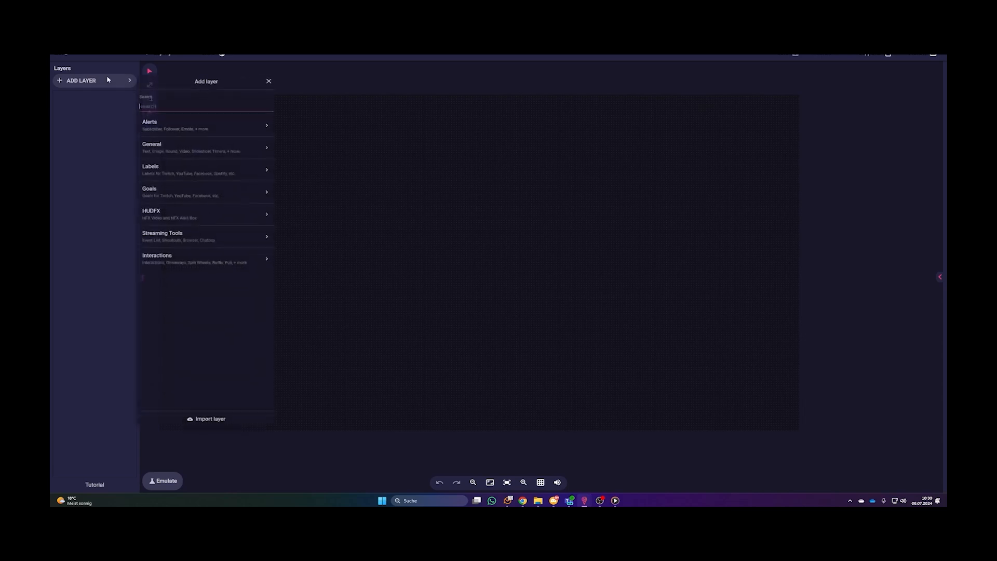
pyautogui.click(212, 261)
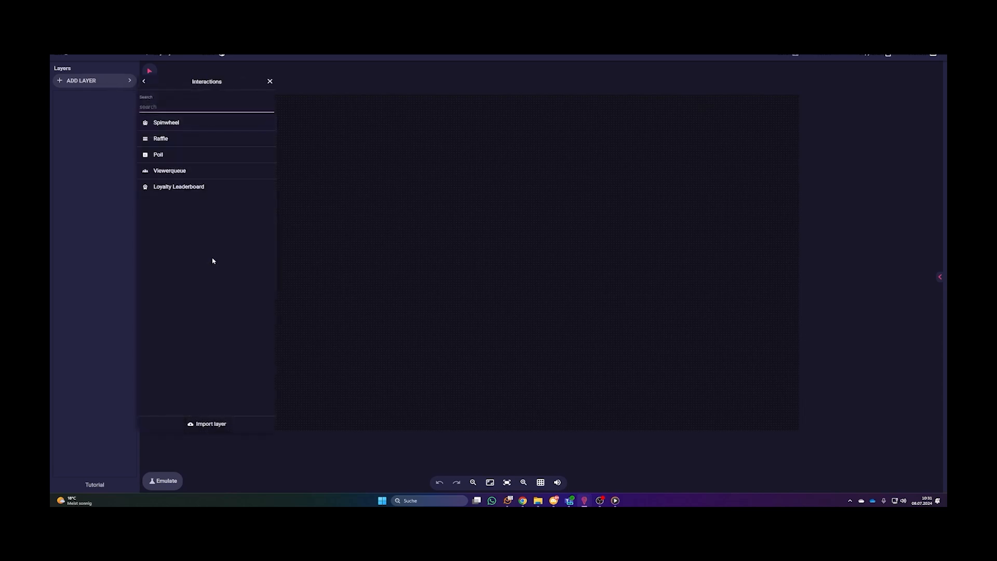
pyautogui.click(224, 189)
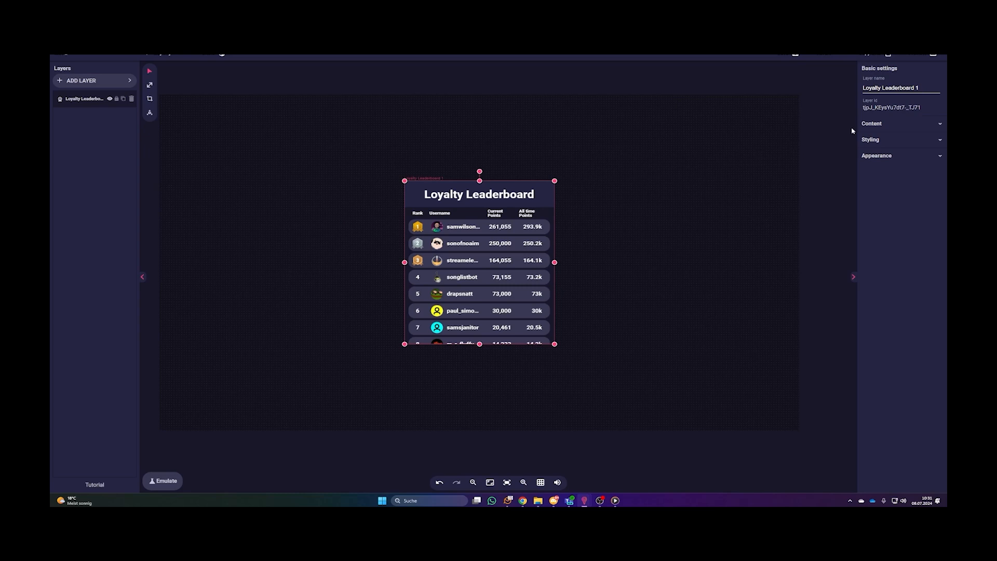
# Sort the Loyalty Leaderboard's content by Current points
pyautogui.click(885, 124)
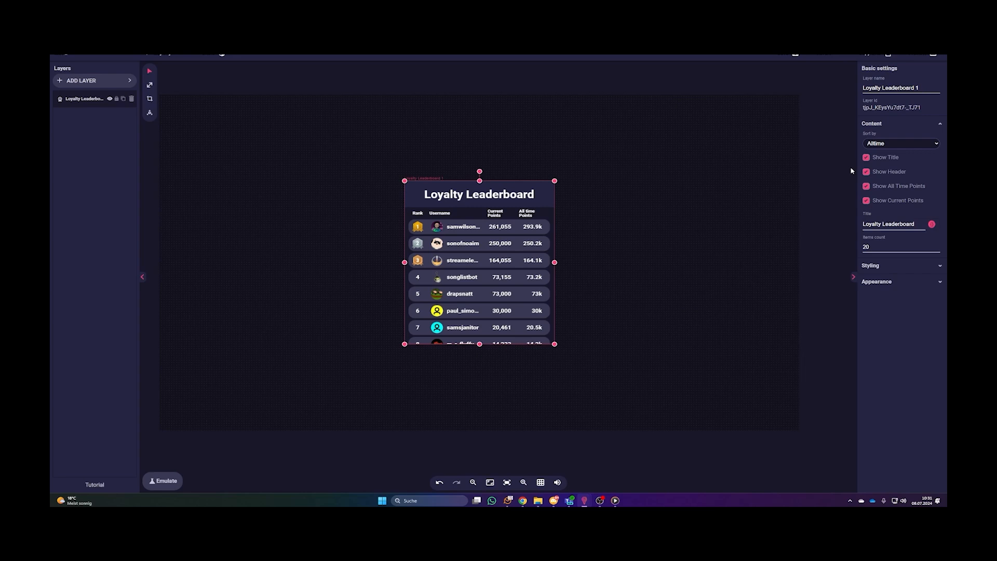
pyautogui.click(877, 144)
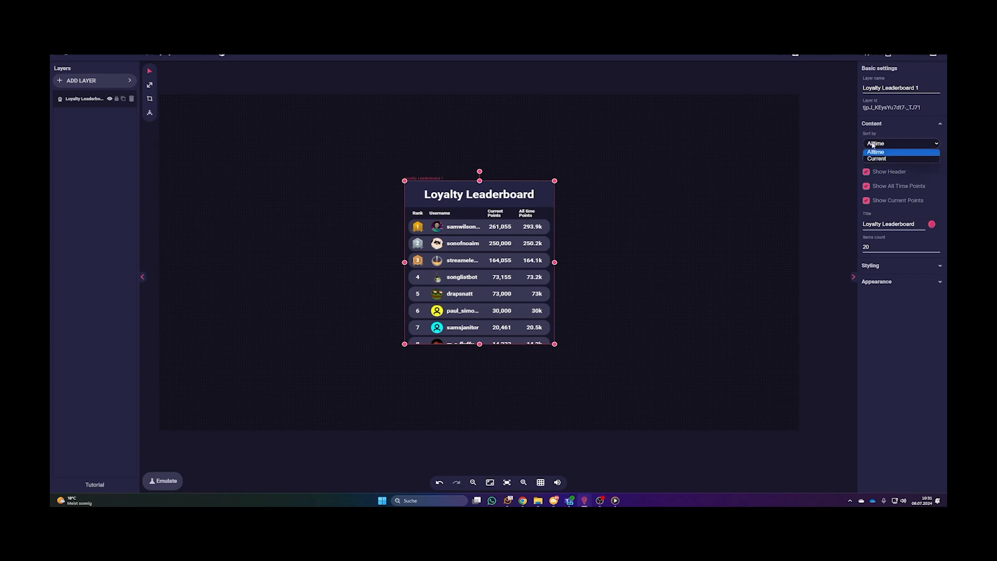
pyautogui.click(877, 159)
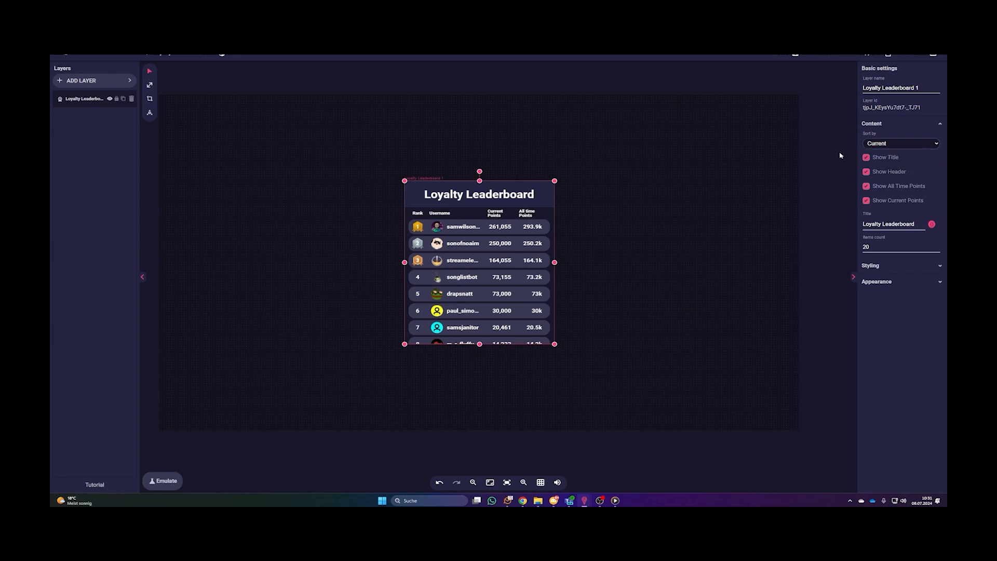
# Hide the leaderboard's title and all-time points, and set its items count to 5
pyautogui.click(866, 157)
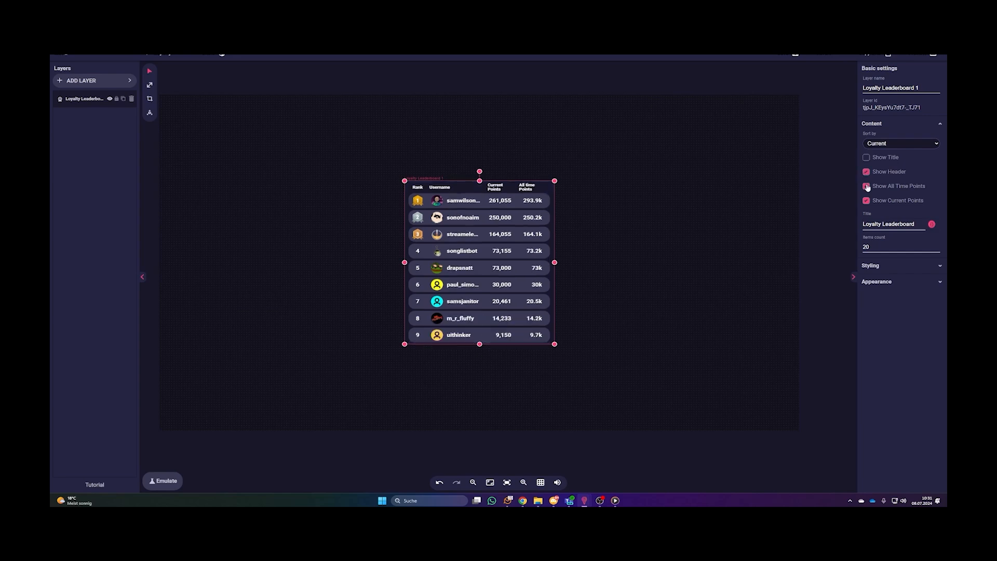
pyautogui.click(866, 186)
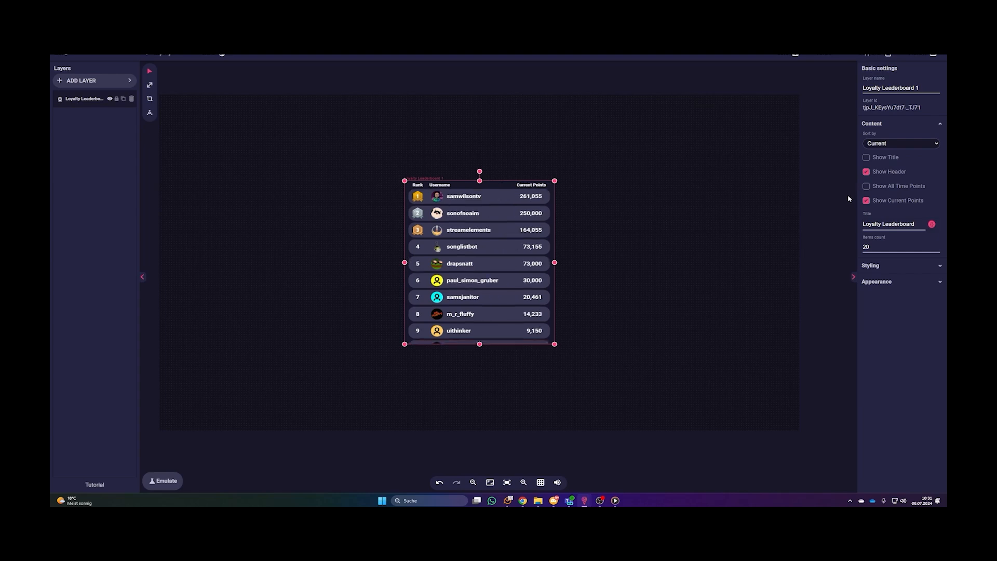
pyautogui.moveTo(877, 245); pyautogui.dragTo(854, 248)
pyautogui.write('5')
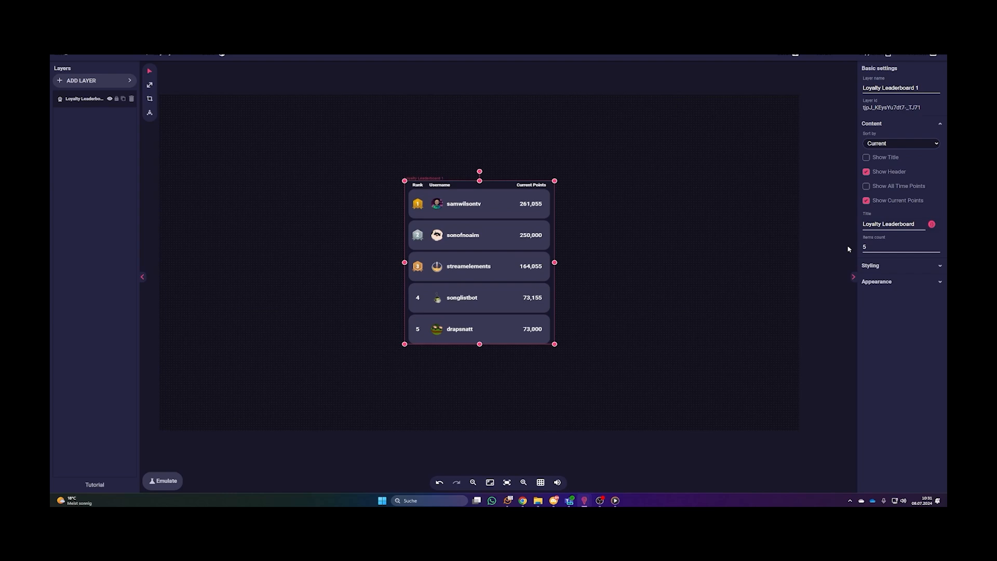
# Open the styling settings of the Loyalty Leaderboard layer
pyautogui.click(865, 266)
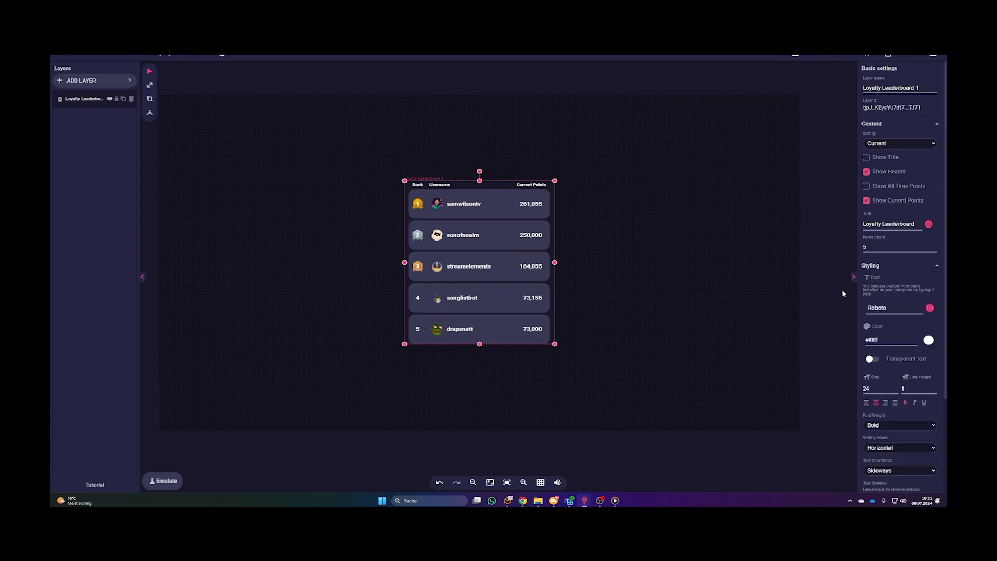